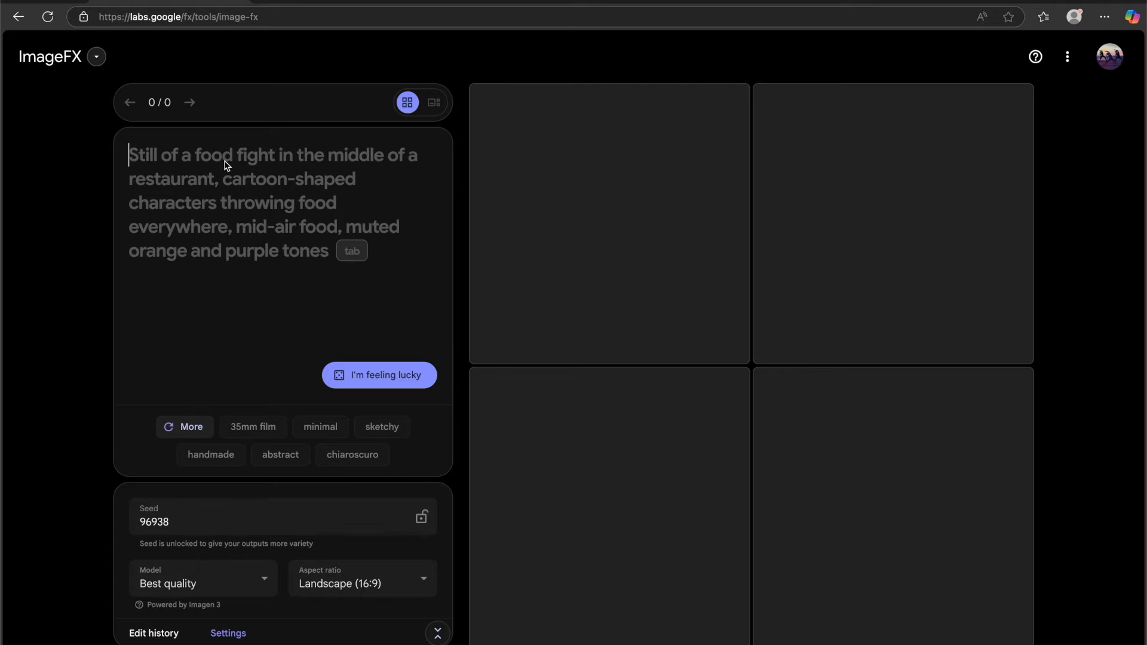
- Generate images from a medium-shot photo prompt of a Korean woman in a red jacket, with the aspect ratio set to Portrait (9:16)
{"action": "scroll", "coordinate": [256, 248], "scroll_direction": "up", "scroll_amount": 3}
{"action": "scroll", "coordinate": [257, 248], "scroll_direction": "down", "scroll_amount": 3}
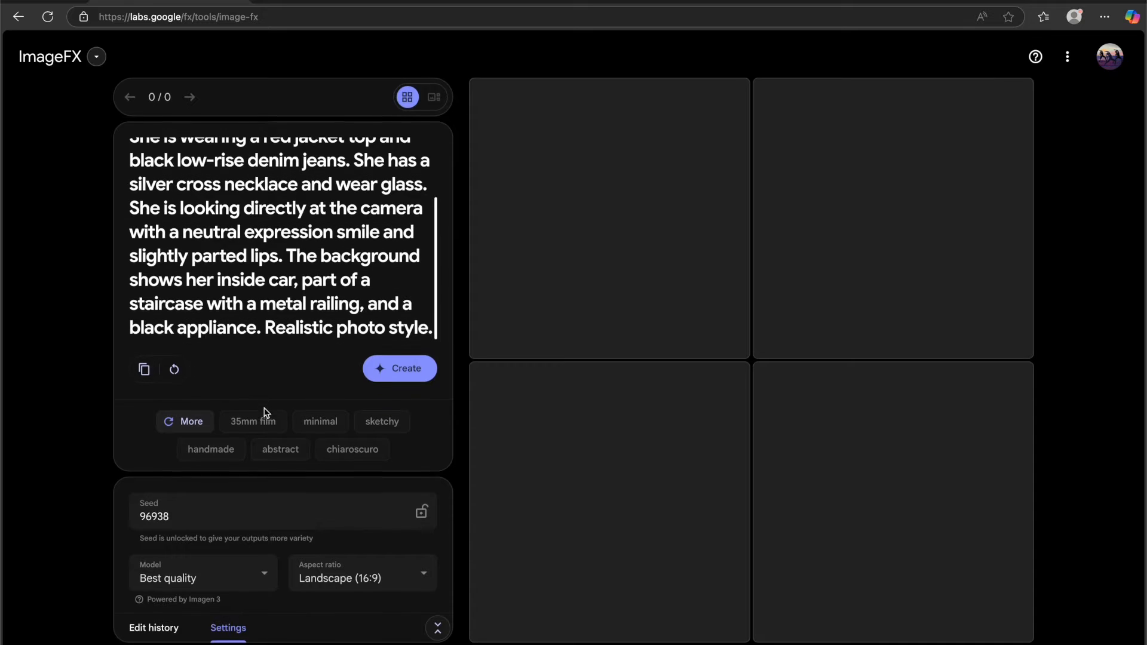
{"action": "left_click", "coordinate": [265, 581]}
{"action": "left_click", "coordinate": [203, 588]}
{"action": "left_click", "coordinate": [387, 588]}
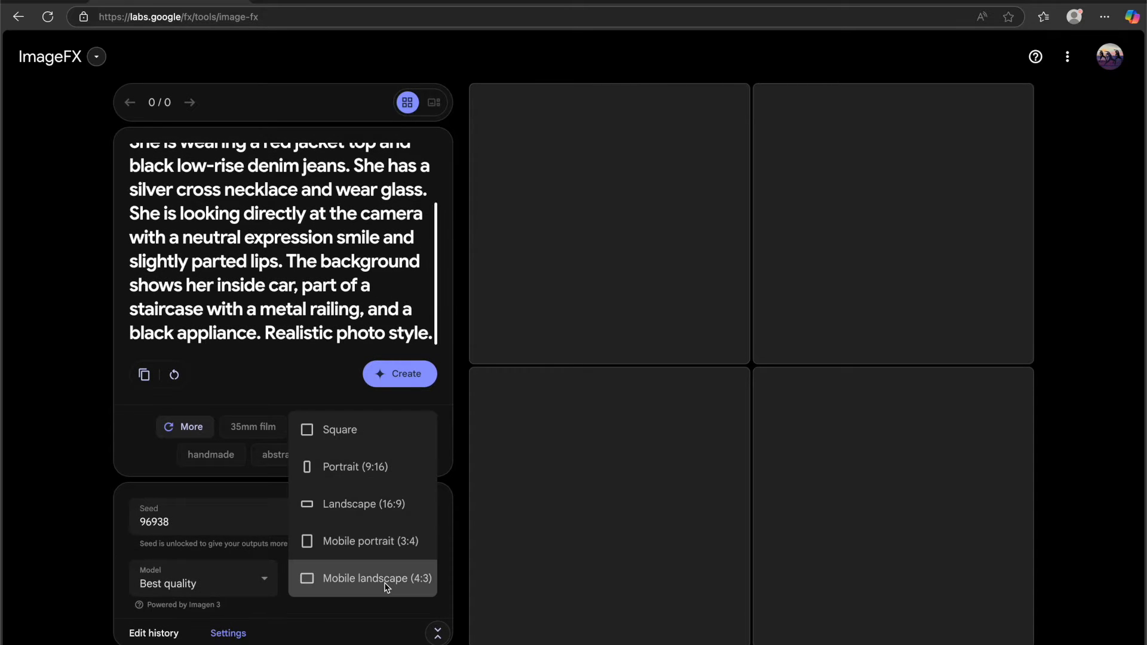
{"action": "left_click", "coordinate": [364, 468]}
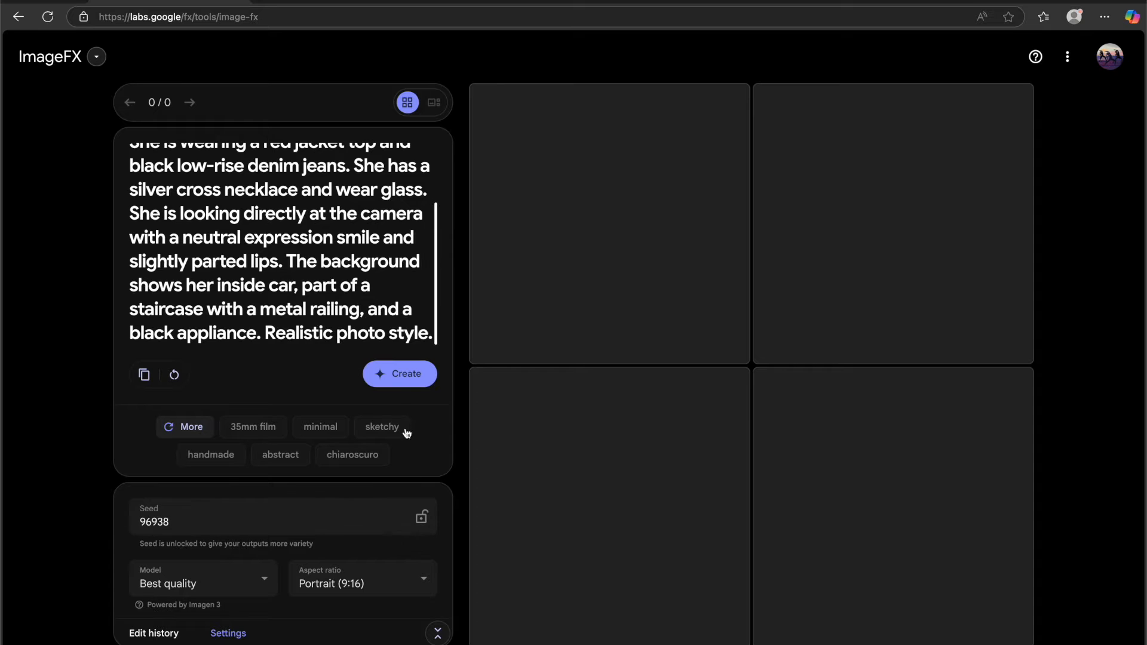
{"action": "left_click", "coordinate": [395, 376]}
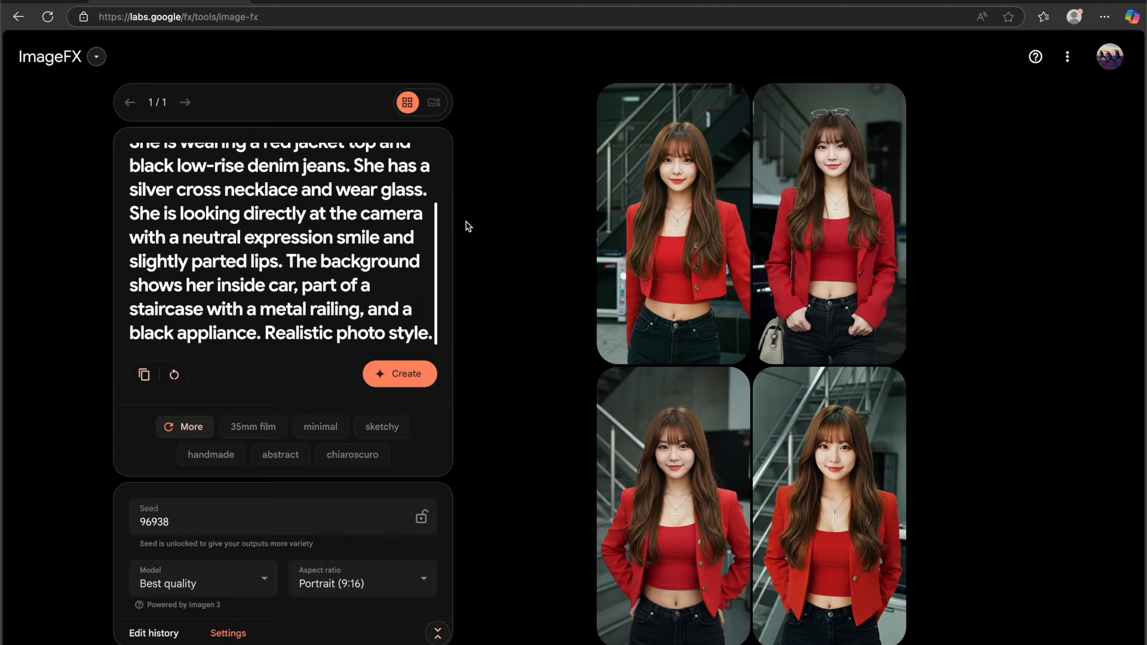
- Enlarge the first generated image and go through all four red-jacket results
{"action": "mouse_move", "coordinate": [654, 314]}
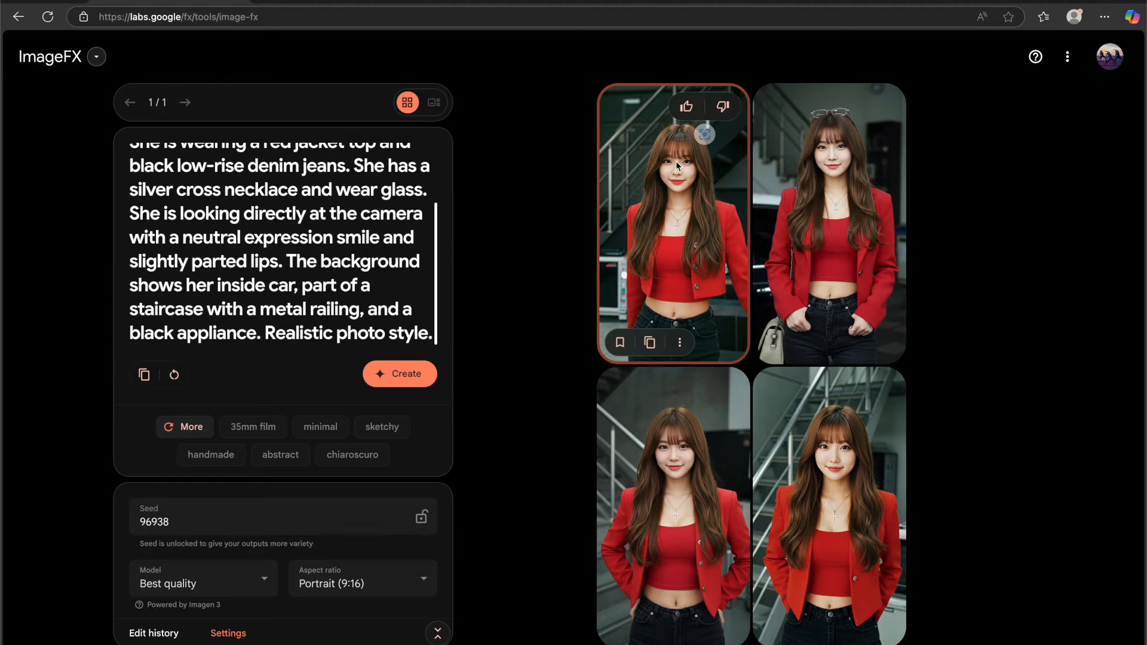
{"action": "left_click", "coordinate": [675, 177]}
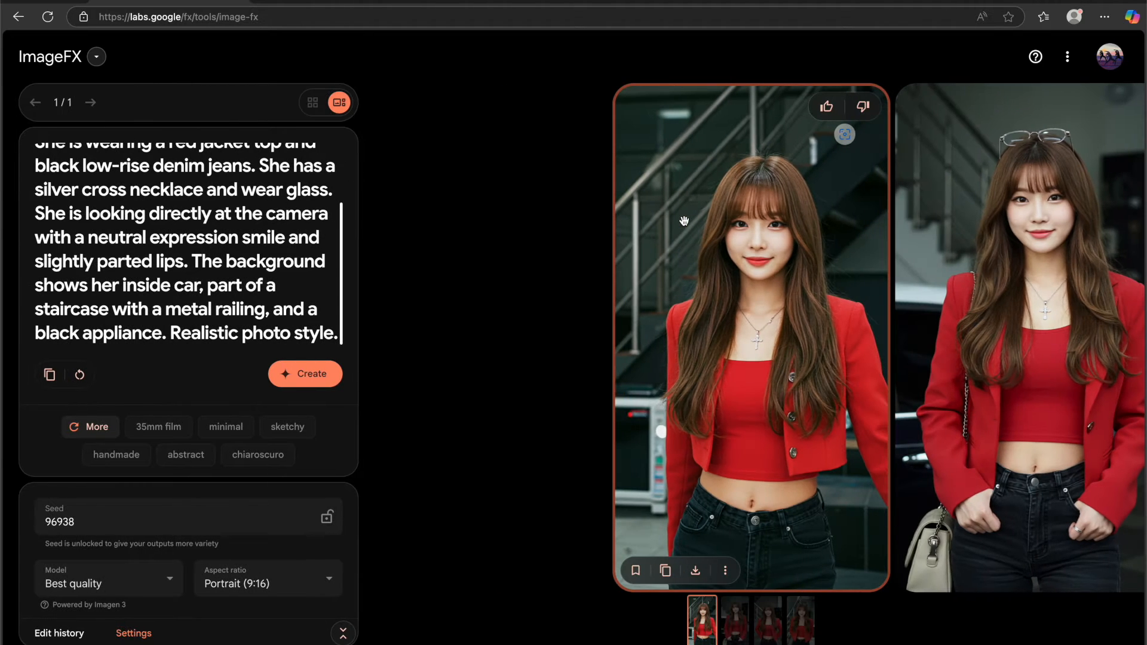
{"action": "key", "text": "Right"}
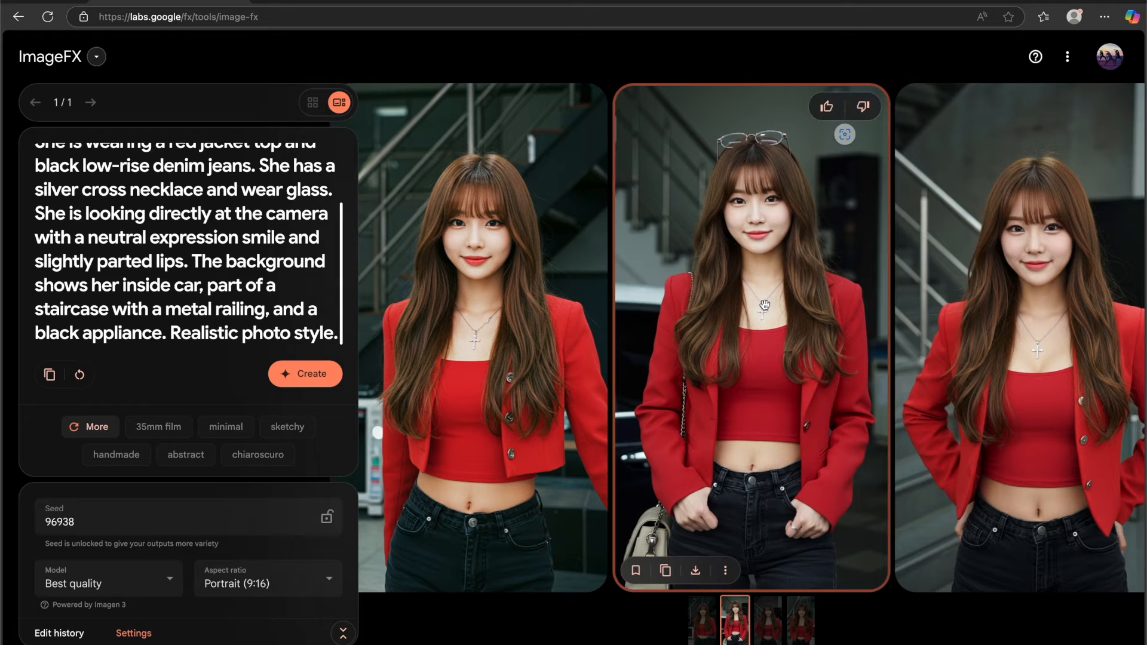
{"action": "key", "text": "Right"}
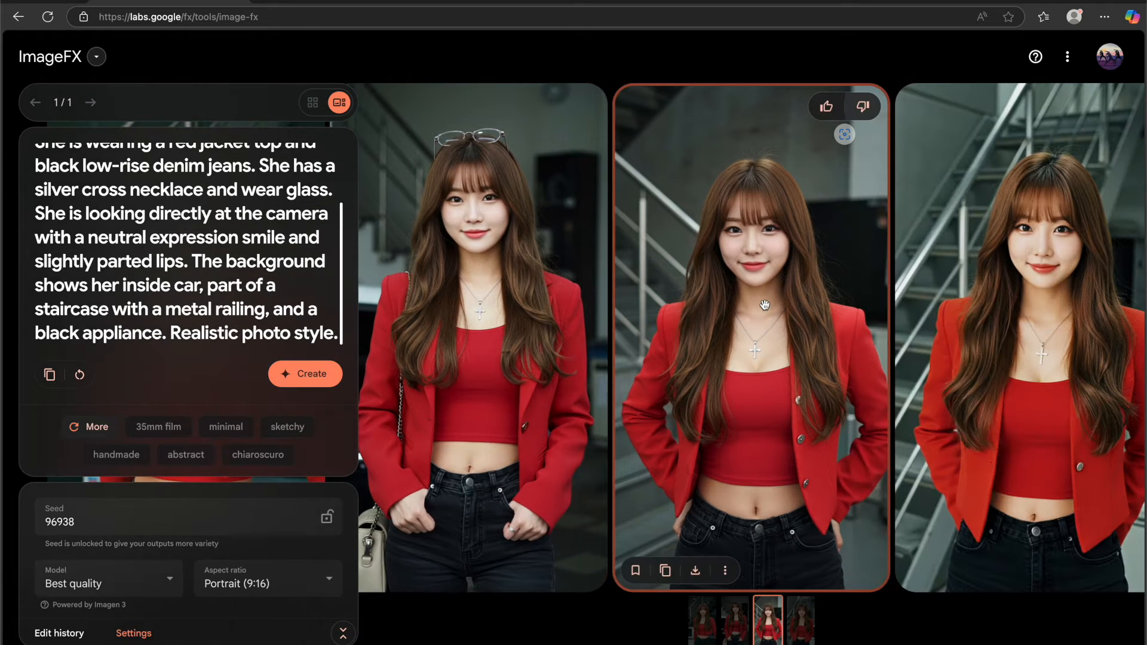
{"action": "key", "text": "Right"}
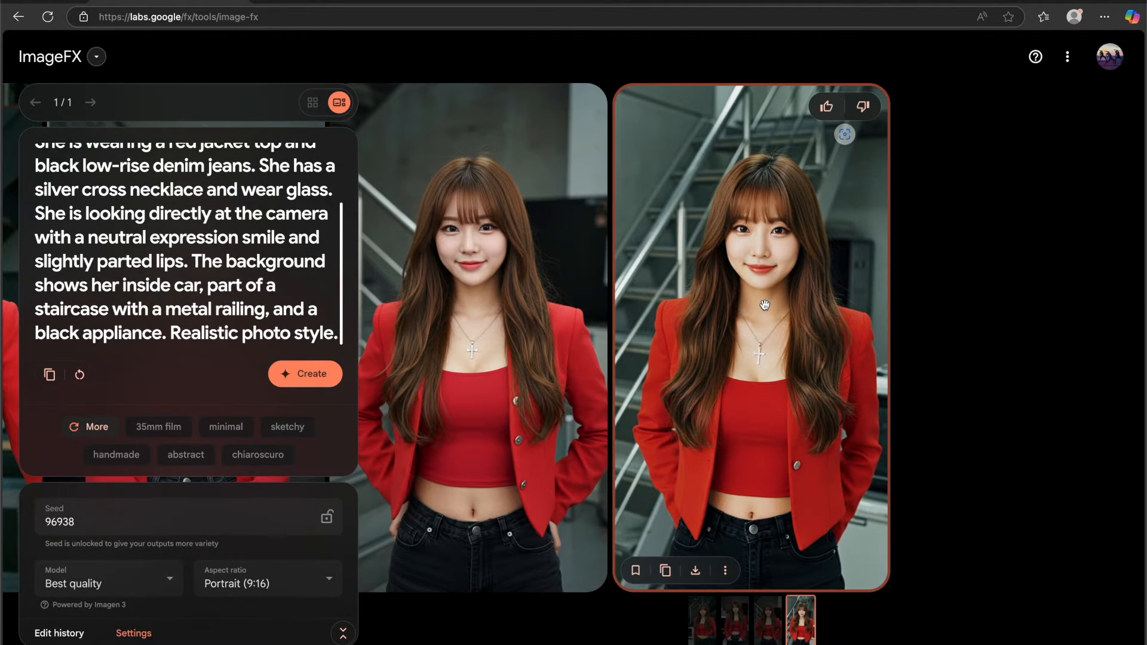
{"action": "key", "text": "Right"}
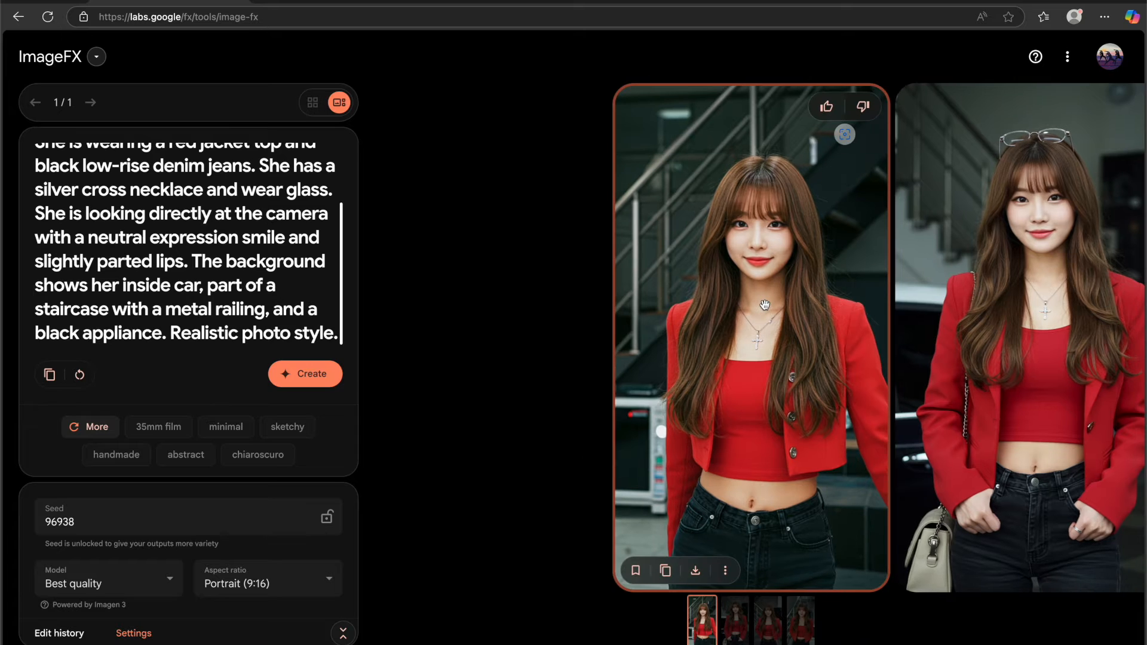
- Change the woman's hair color in the prompt to "black"
{"action": "scroll", "coordinate": [266, 271], "scroll_direction": "up", "scroll_amount": 3}
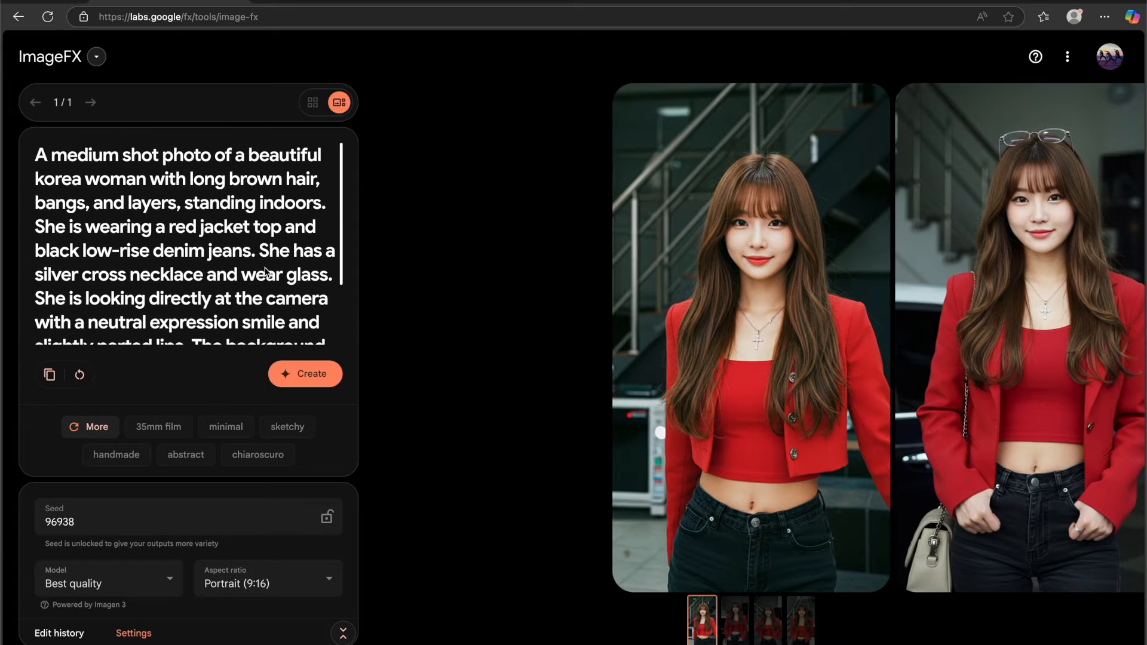
{"action": "double_click", "coordinate": [253, 186]}
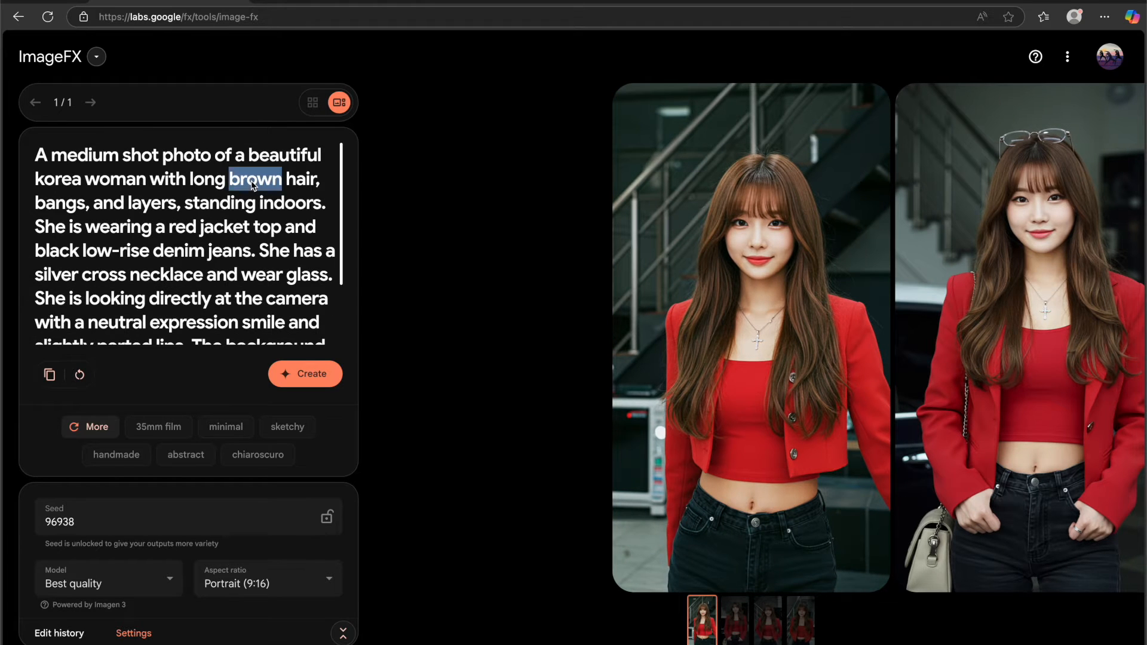
{"action": "type", "text": "black"}
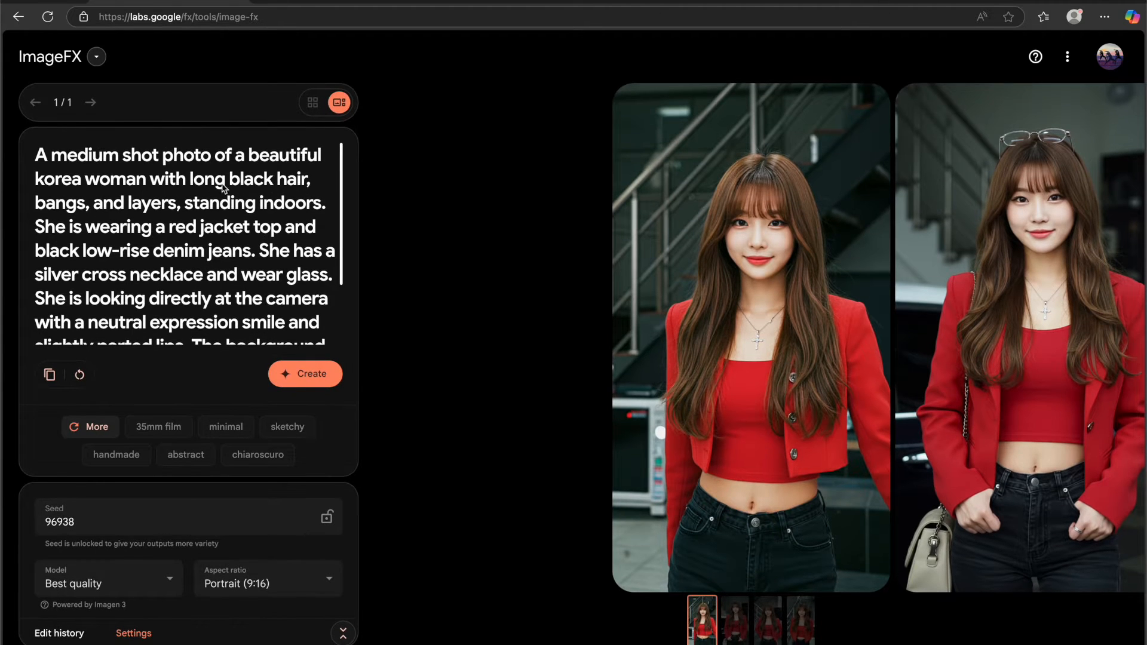
- Change the jacket color in the prompt to "white" and generate a new set of images
{"action": "scroll", "coordinate": [199, 251], "scroll_direction": "down", "scroll_amount": 3}
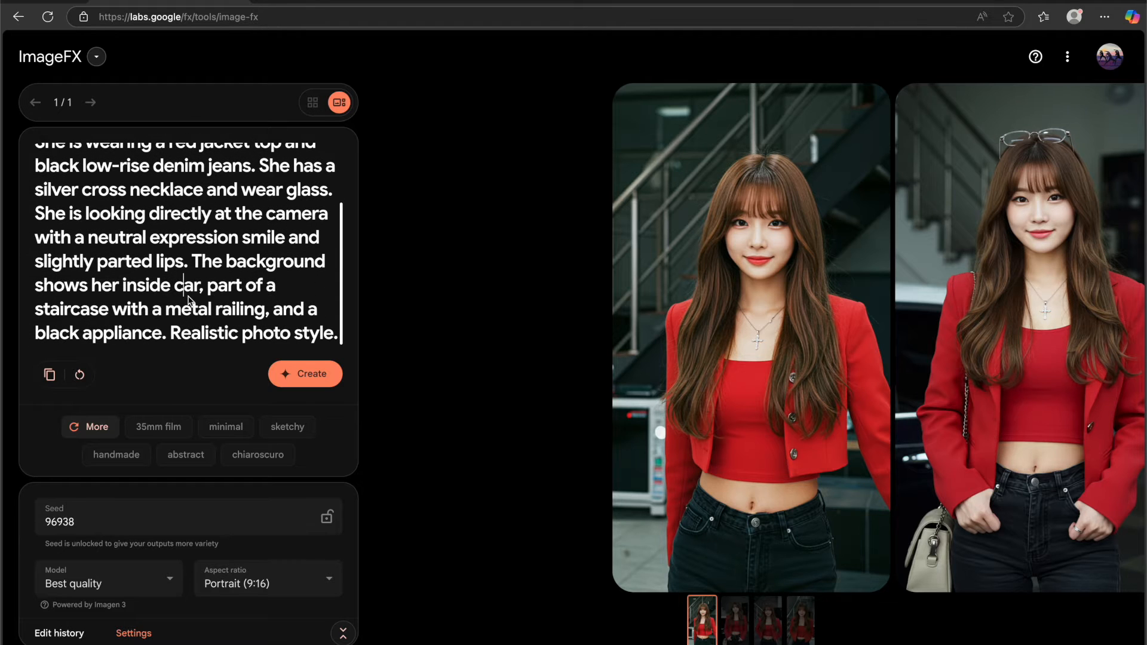
{"action": "scroll", "coordinate": [188, 297], "scroll_direction": "up", "scroll_amount": 1}
{"action": "scroll", "coordinate": [188, 300], "scroll_direction": "down", "scroll_amount": 1}
{"action": "scroll", "coordinate": [189, 299], "scroll_direction": "up", "scroll_amount": 3}
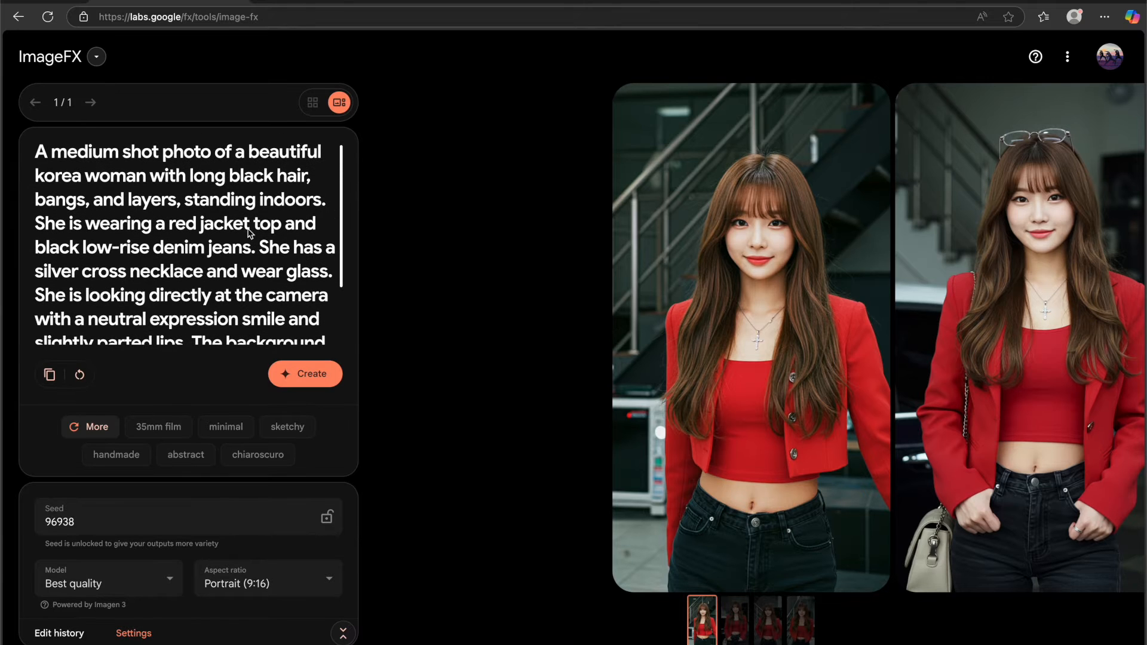
{"action": "double_click", "coordinate": [184, 229]}
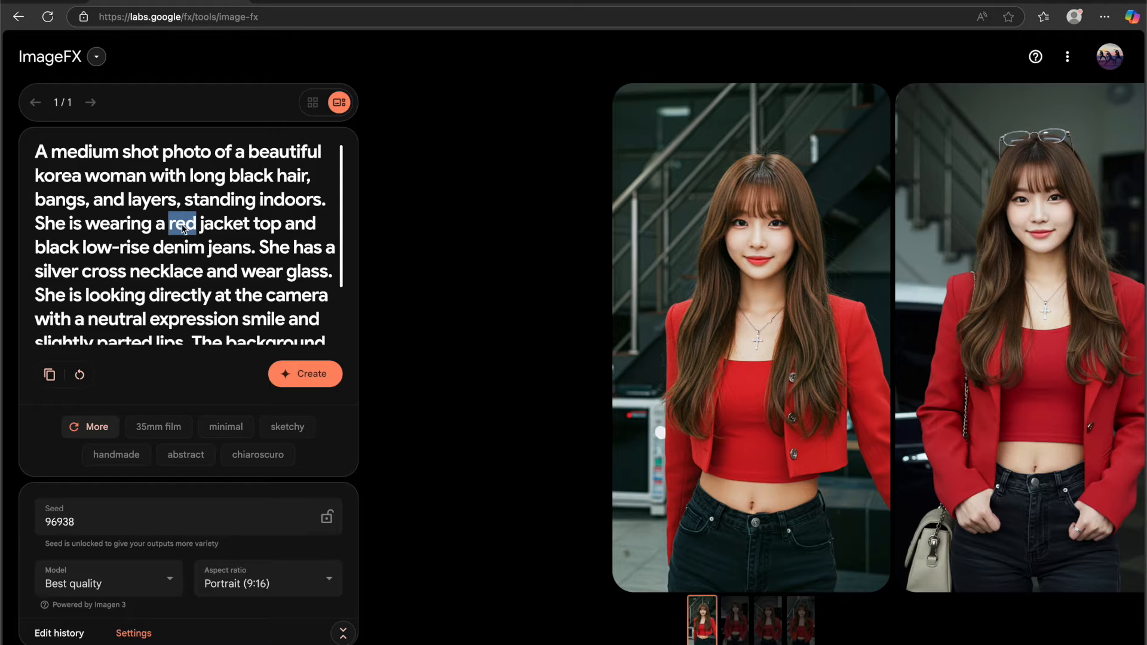
{"action": "type", "text": "white"}
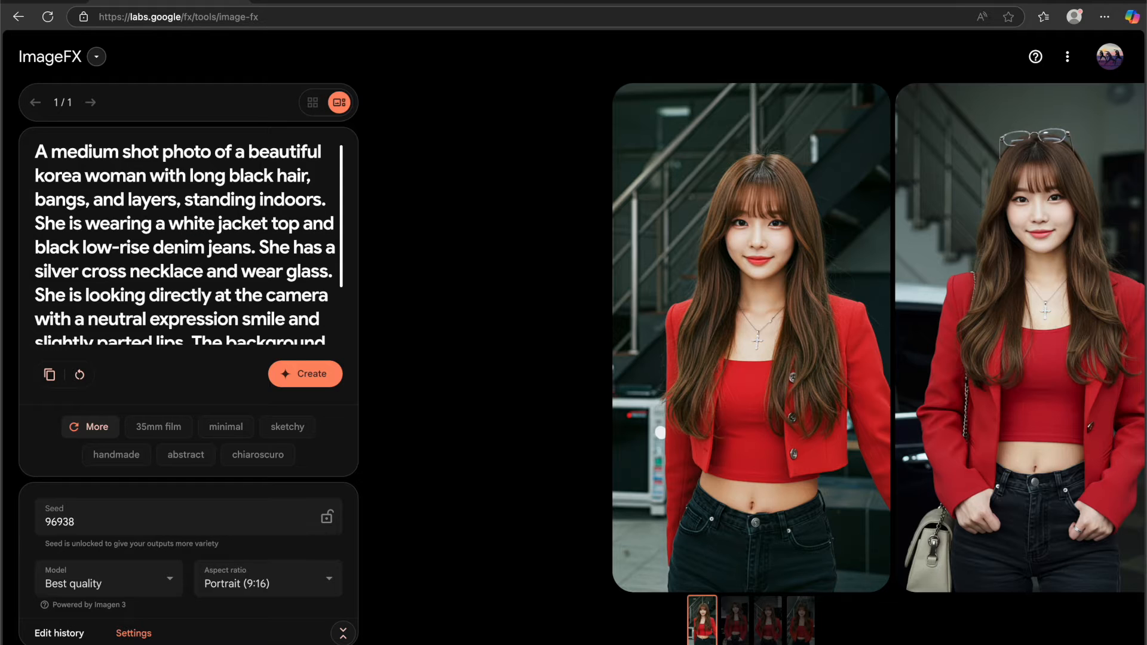
{"action": "left_click", "coordinate": [325, 383]}
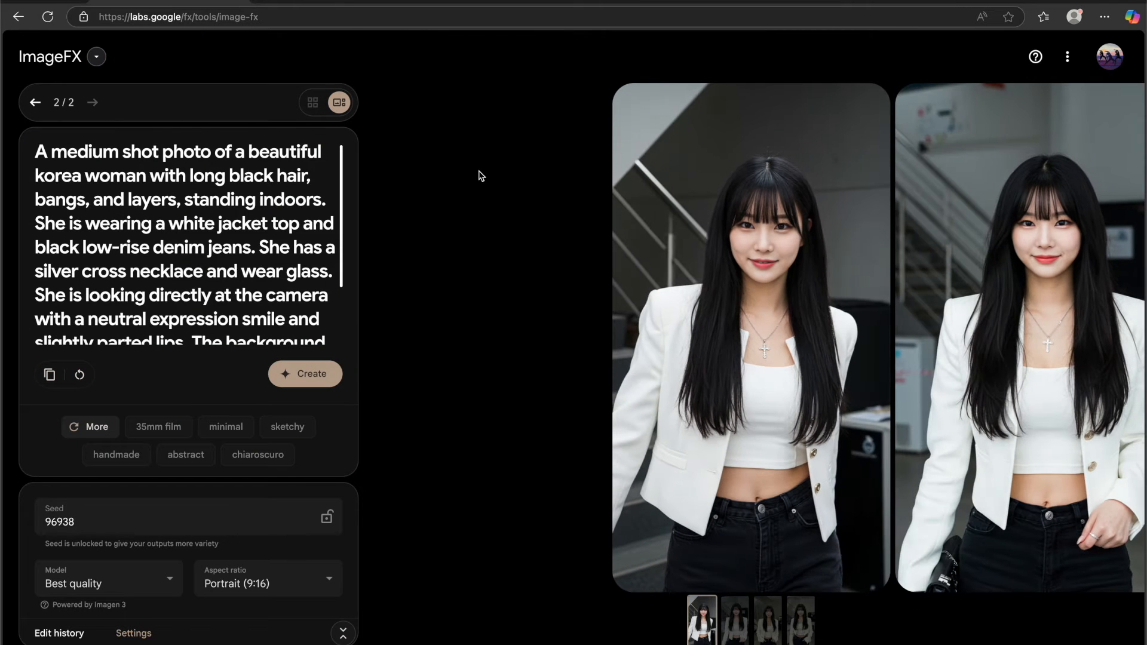
- Look through the newly generated black-hair, white-jacket images and return to the first one
{"action": "mouse_move", "coordinate": [780, 269]}
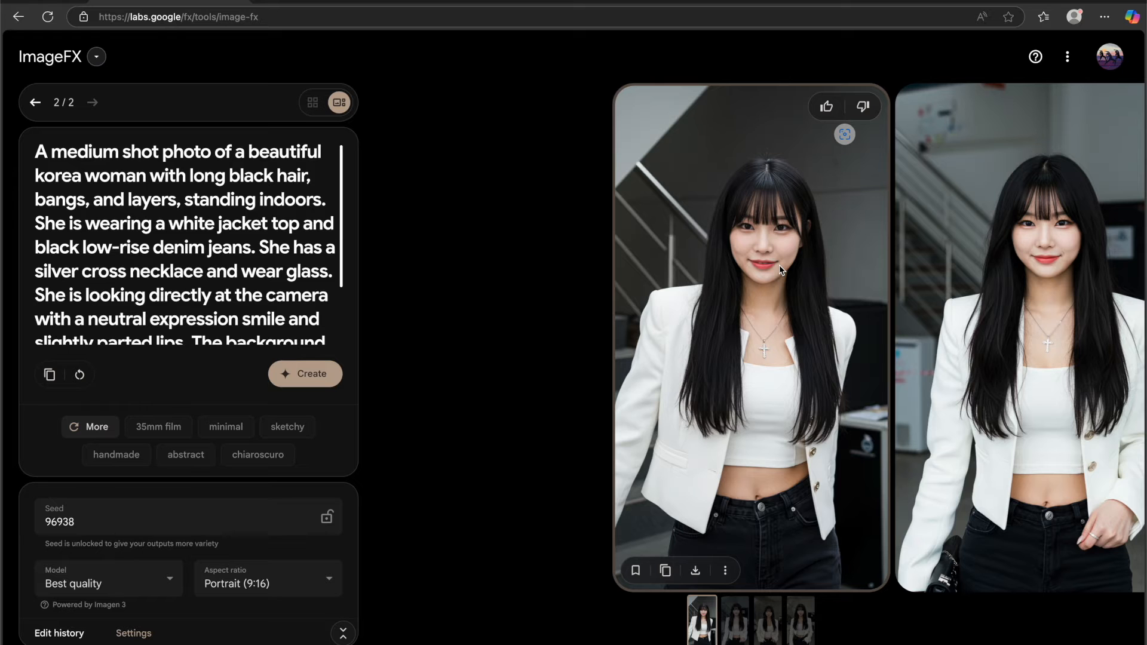
{"action": "scroll", "coordinate": [779, 264], "scroll_direction": "right", "scroll_amount": 2}
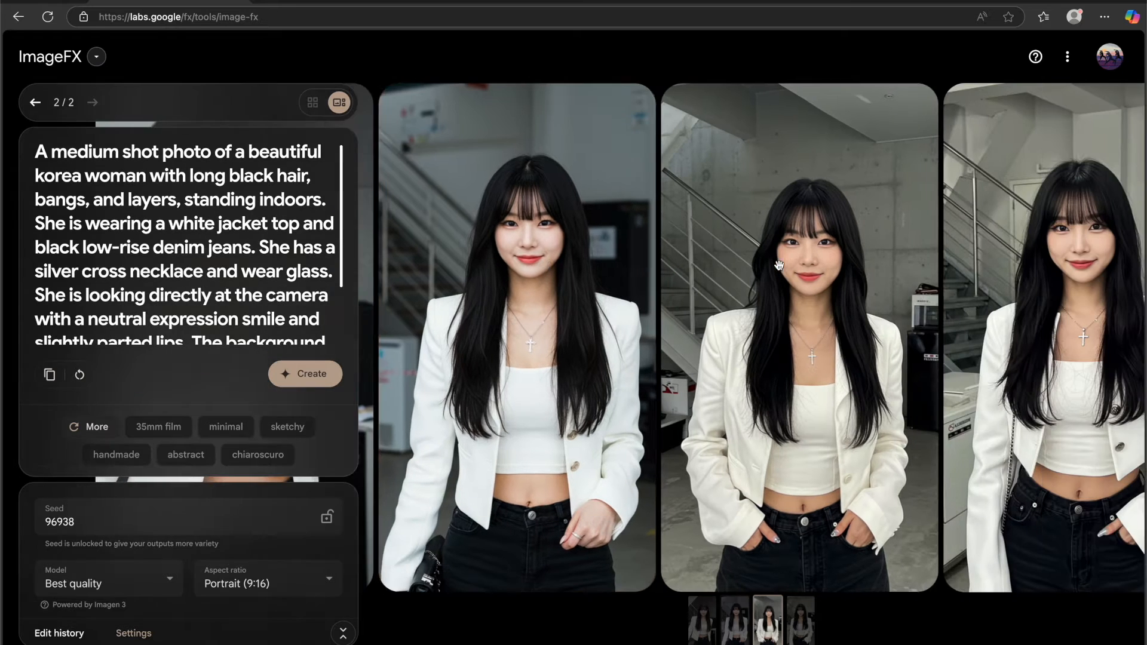
{"action": "scroll", "coordinate": [779, 264], "scroll_direction": "right", "scroll_amount": 1}
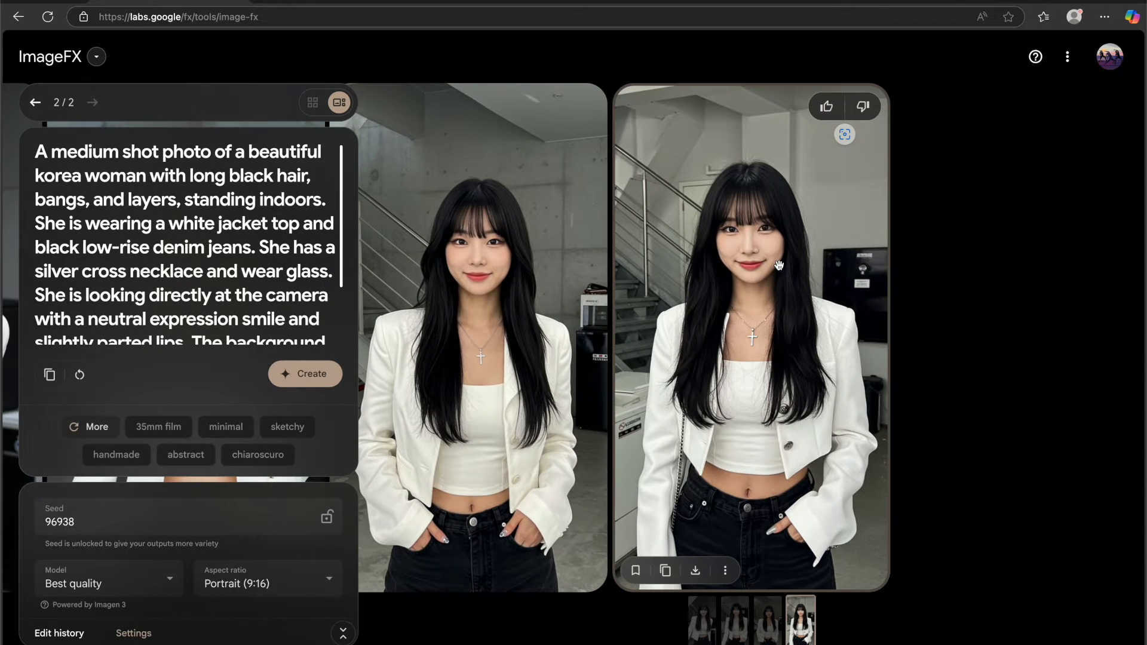
{"action": "scroll", "coordinate": [779, 265], "scroll_direction": "left", "scroll_amount": 2}
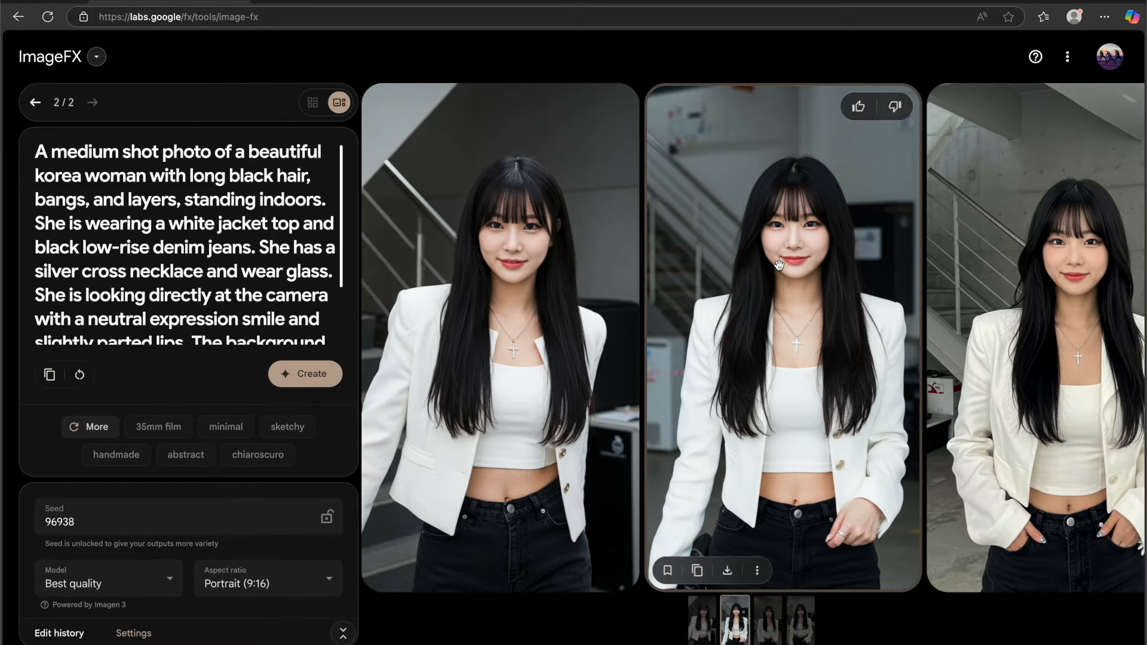
{"action": "scroll", "coordinate": [779, 264], "scroll_direction": "left", "scroll_amount": 1}
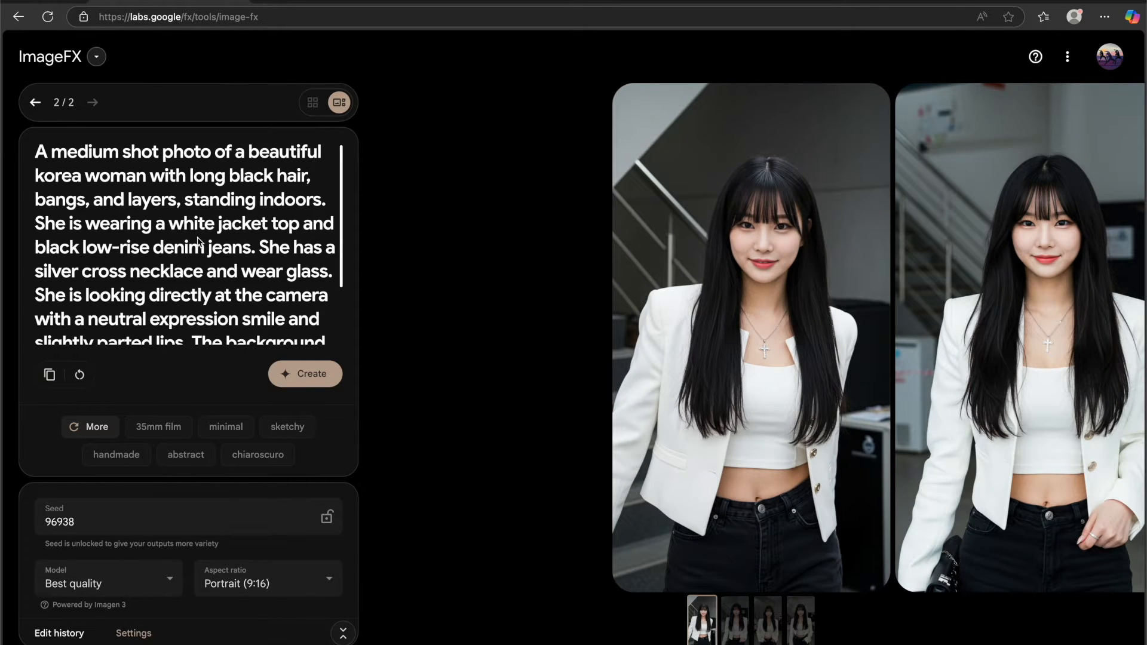
- Review the prompt's wording for the jacket, jeans, necklace and glasses
{"action": "scroll", "coordinate": [199, 241], "scroll_direction": "up", "scroll_amount": 1}
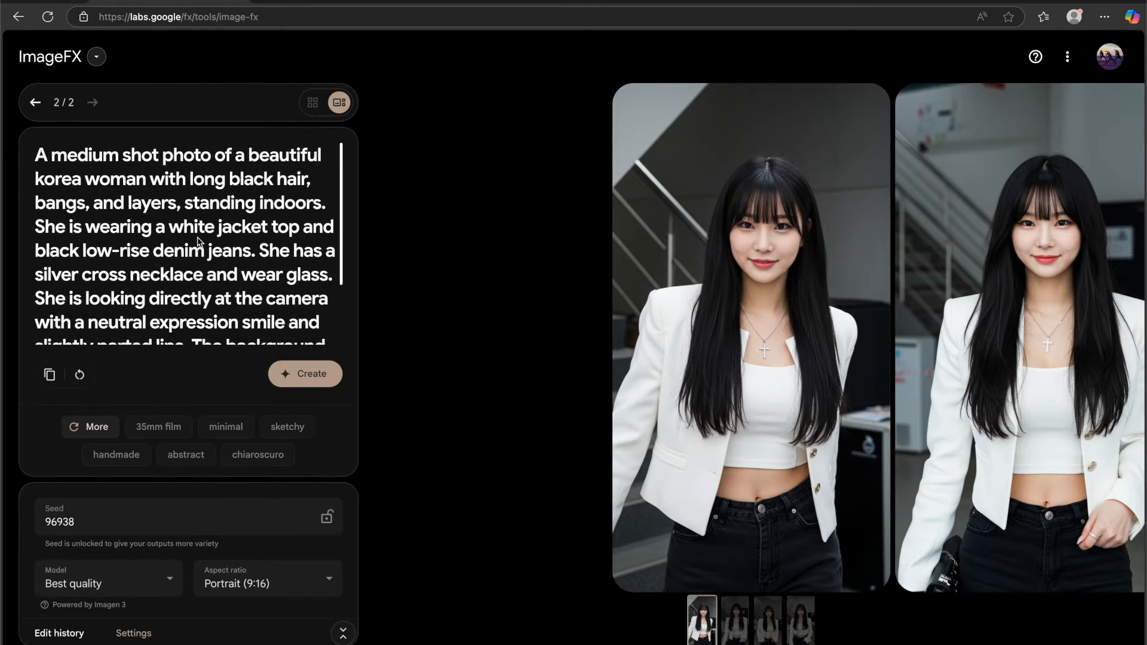
{"action": "double_click", "coordinate": [246, 219]}
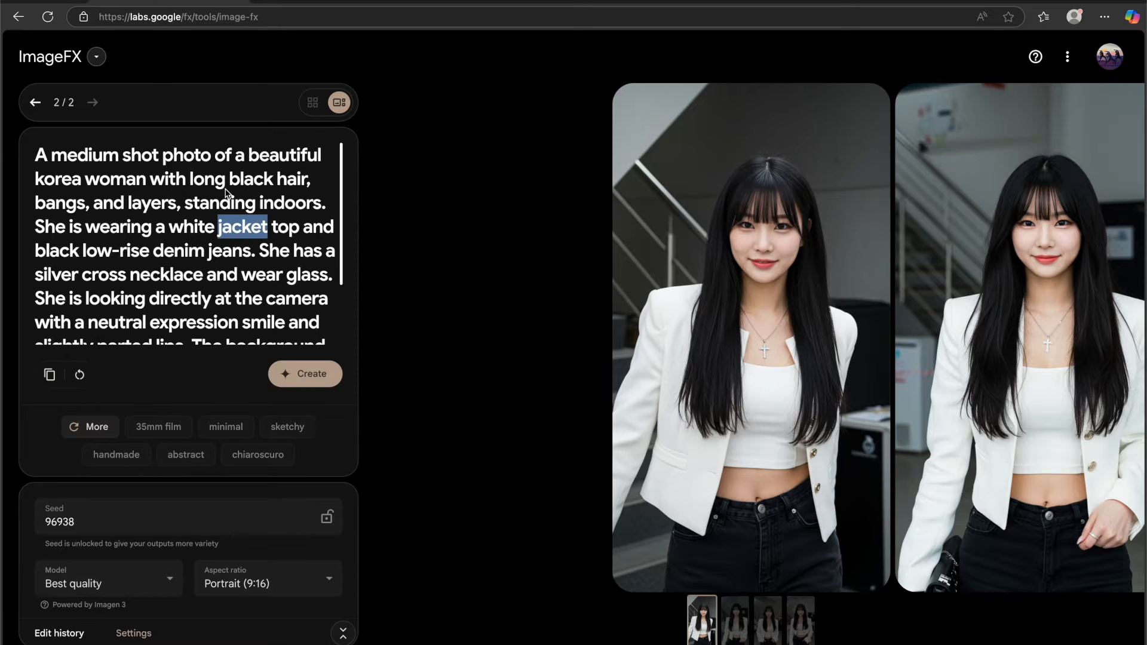
{"action": "left_click", "coordinate": [178, 232]}
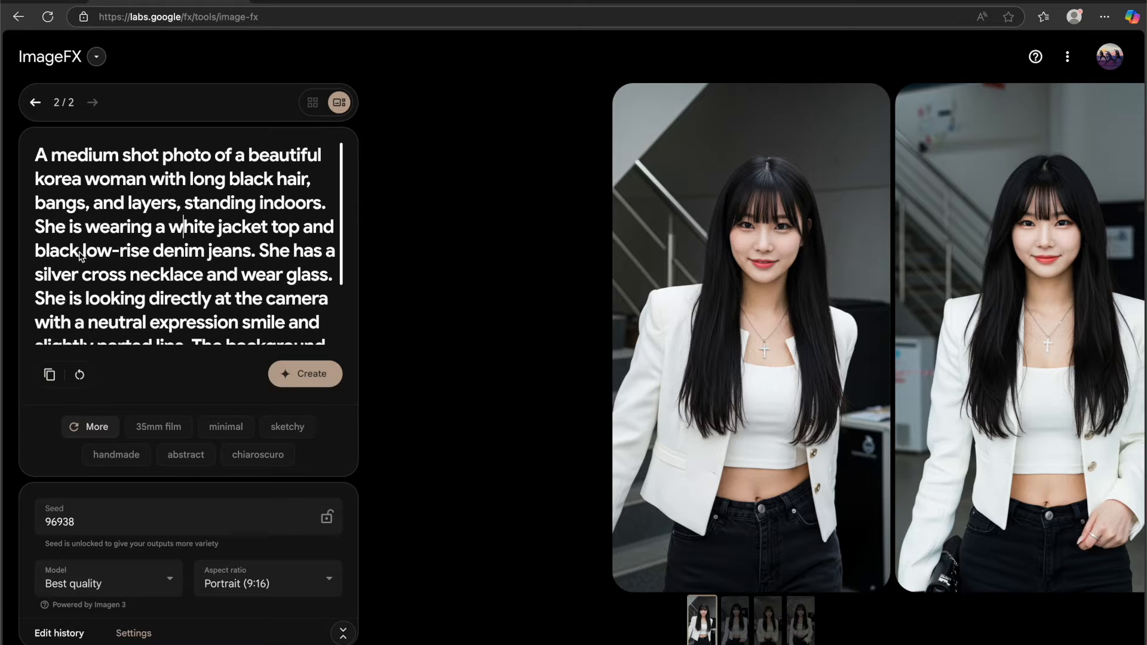
{"action": "left_click", "coordinate": [130, 280]}
{"action": "scroll", "coordinate": [130, 281], "scroll_direction": "down", "scroll_amount": 1}
{"action": "double_click", "coordinate": [100, 230]}
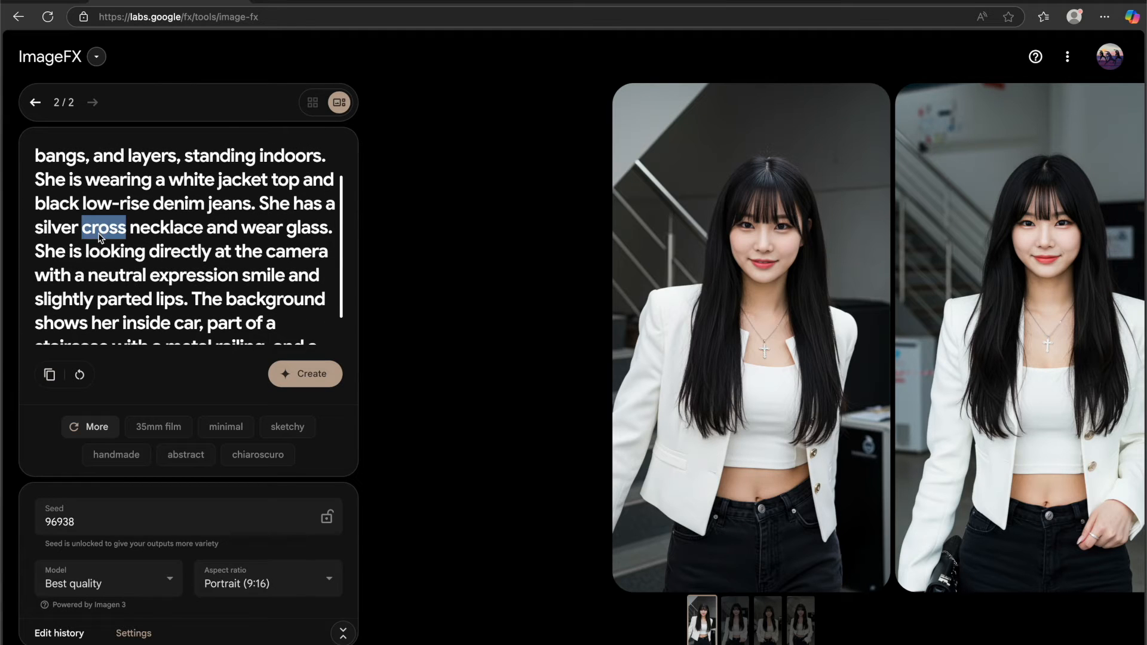
{"action": "double_click", "coordinate": [154, 229]}
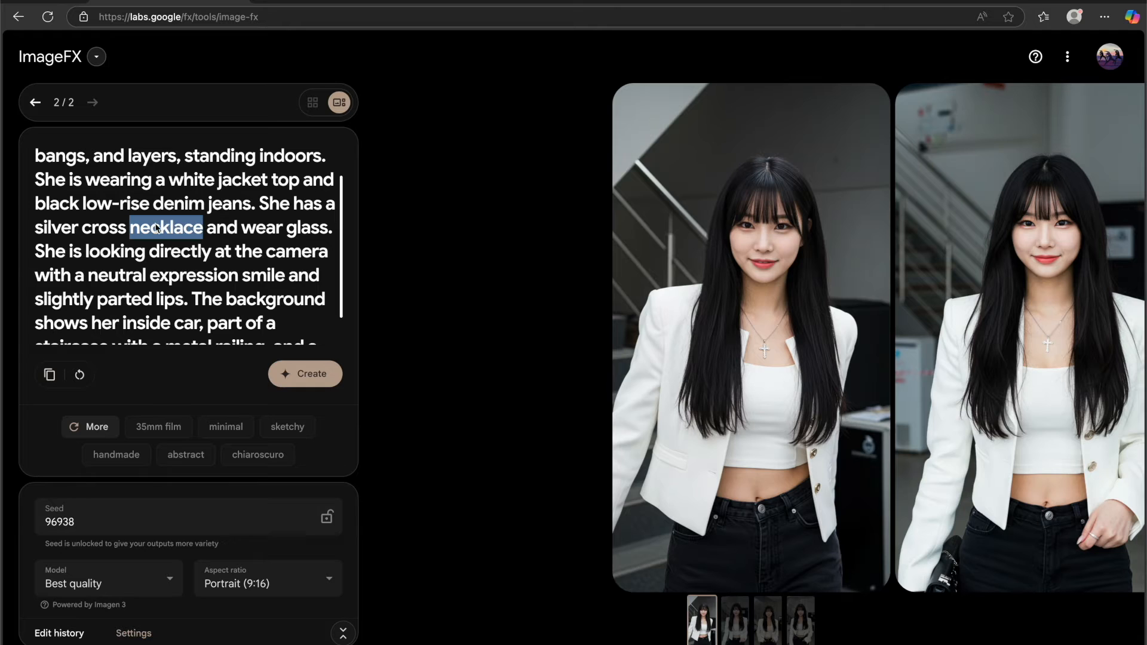
{"action": "double_click", "coordinate": [263, 229]}
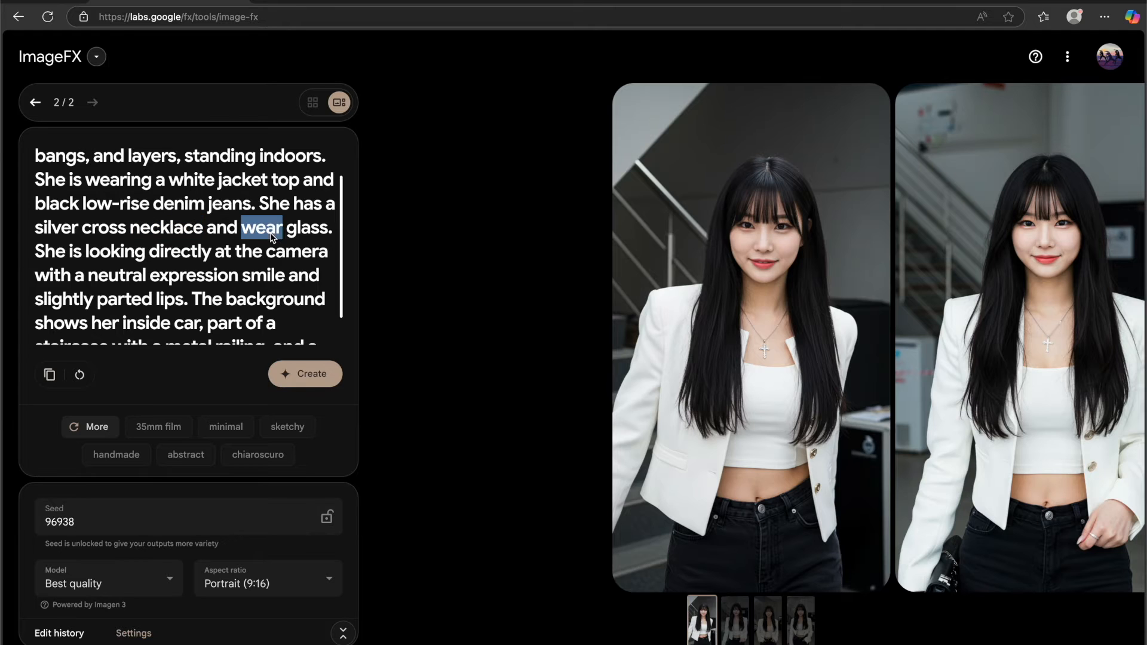
- Replace "a silver cross necklace and wear glass" in the prompt with "black glass" and generate a new set of images
{"action": "double_click", "coordinate": [308, 228]}
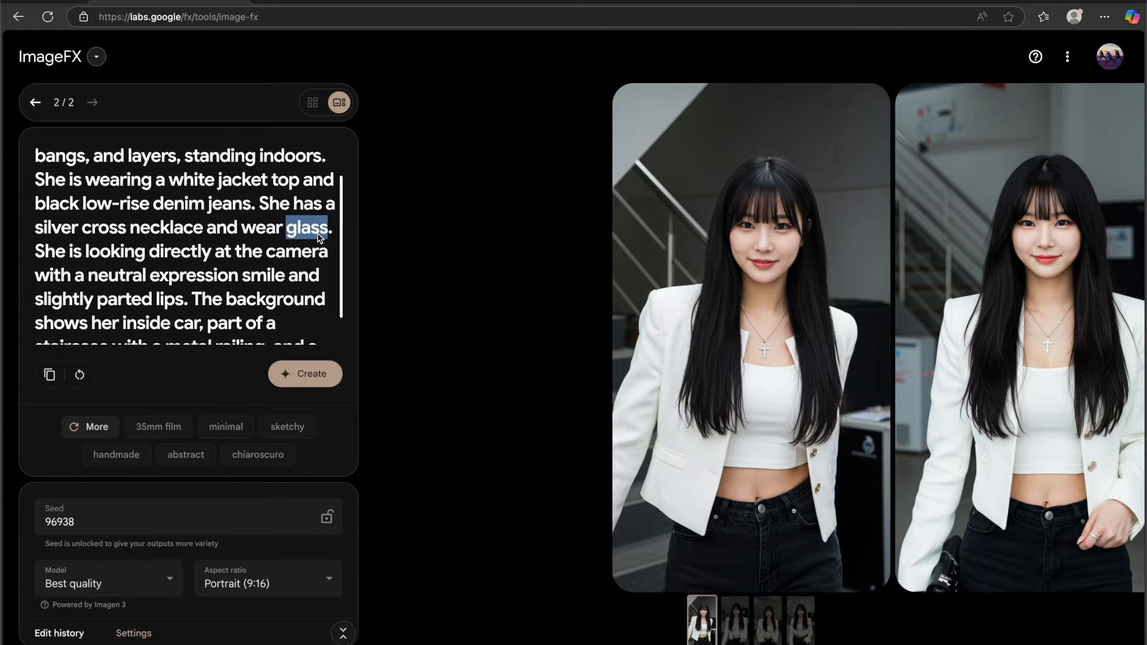
{"action": "key", "text": "BackSpace"}
{"action": "key", "text": "BackSpace"}
{"action": "key", "text": "BackSpace"}
{"action": "key", "text": "BackSpace"}
{"action": "key", "text": "BackSpace"}
{"action": "key", "text": "BackSpace"}
{"action": "key", "text": "BackSpace"}
{"action": "key", "text": "BackSpace"}
{"action": "key", "text": "BackSpace"}
{"action": "key", "text": "BackSpace"}
{"action": "key", "text": "BackSpace"}
{"action": "key", "text": "BackSpace"}
{"action": "key", "text": "BackSpace"}
{"action": "key", "text": "BackSpace"}
{"action": "key", "text": "BackSpace"}
{"action": "key", "text": "BackSpace"}
{"action": "key", "text": "BackSpace"}
{"action": "key", "text": "BackSpace"}
{"action": "key", "text": "BackSpace"}
{"action": "key", "text": "BackSpace"}
{"action": "key", "text": "BackSpace"}
{"action": "key", "text": "BackSpace"}
{"action": "key", "text": "BackSpace"}
{"action": "key", "text": "BackSpace"}
{"action": "key", "text": "BackSpace"}
{"action": "key", "text": "BackSpace"}
{"action": "key", "text": "BackSpace"}
{"action": "key", "text": "BackSpace"}
{"action": "key", "text": "BackSpace"}
{"action": "key", "text": "BackSpace"}
{"action": "key", "text": "BackSpace"}
{"action": "key", "text": "BackSpace"}
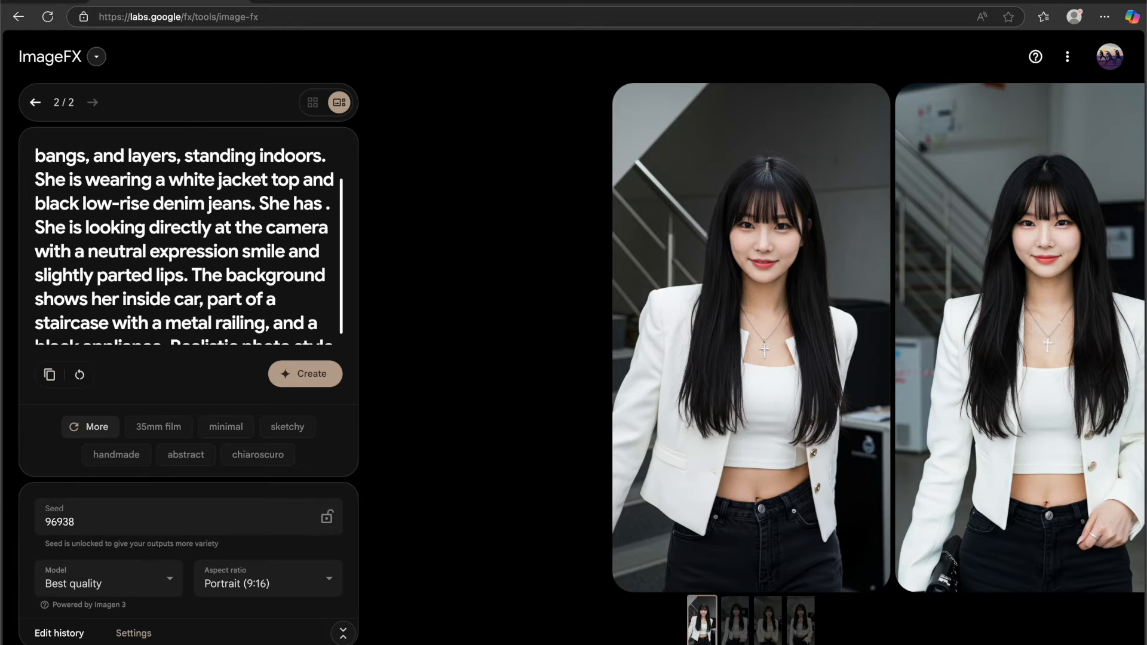
{"action": "type", "text": "w"}
{"action": "key", "text": "BackSpace"}
{"action": "type", "text": "black glas"}
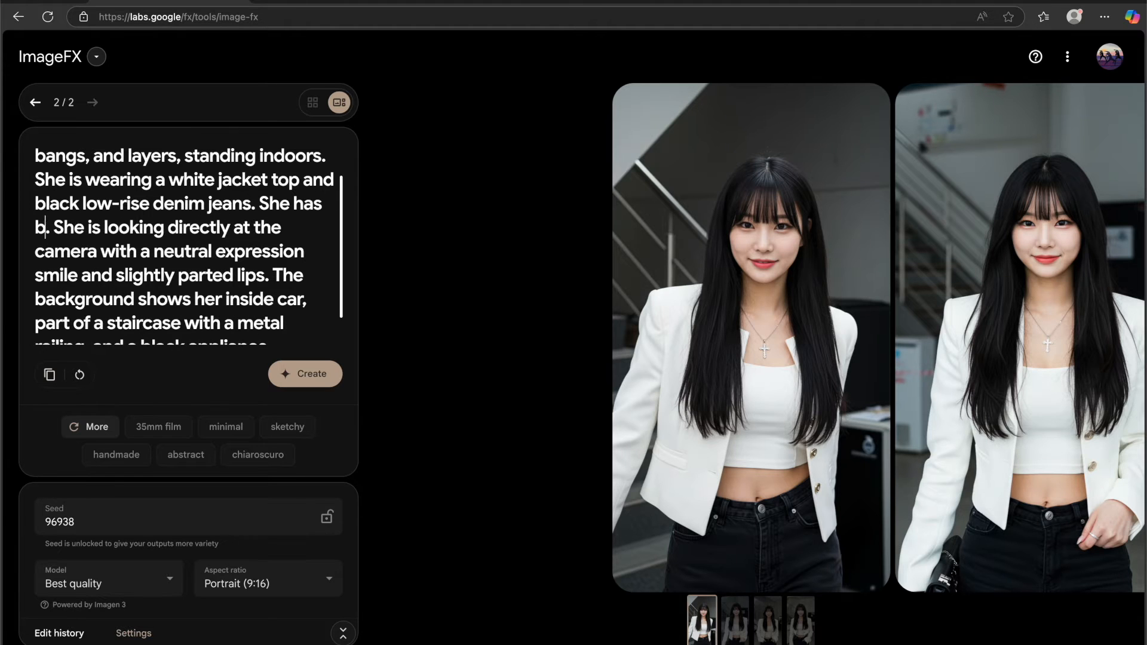
{"action": "type", "text": "s."}
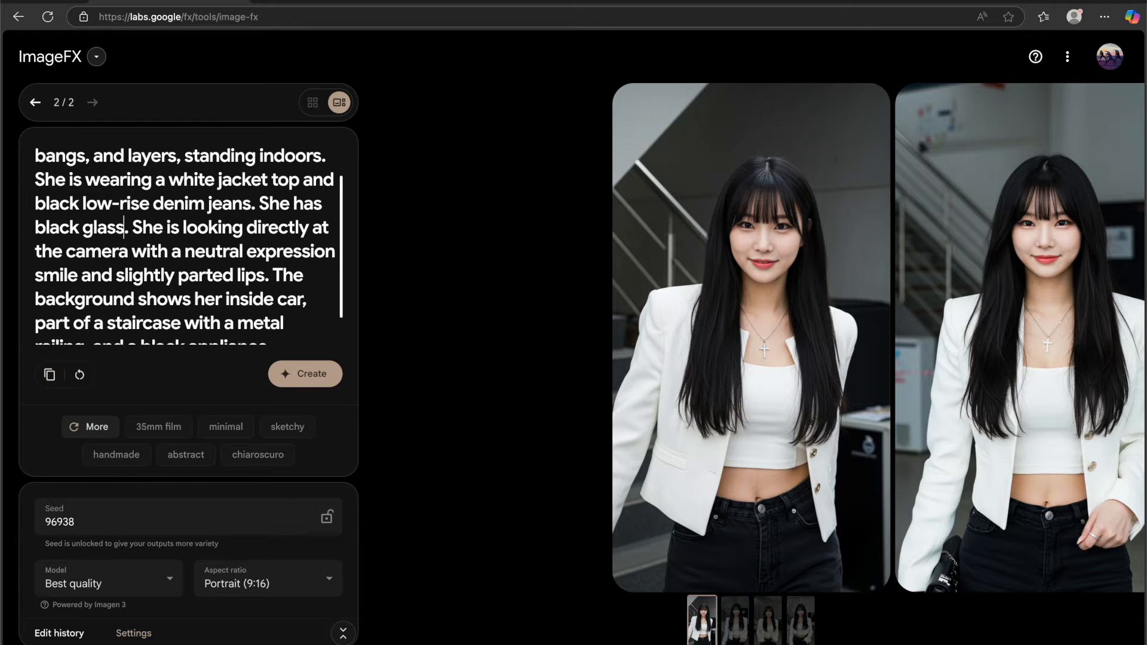
{"action": "type", "text": " She is lo"}
{"action": "key", "text": "BackSpace"}
{"action": "key", "text": "BackSpace"}
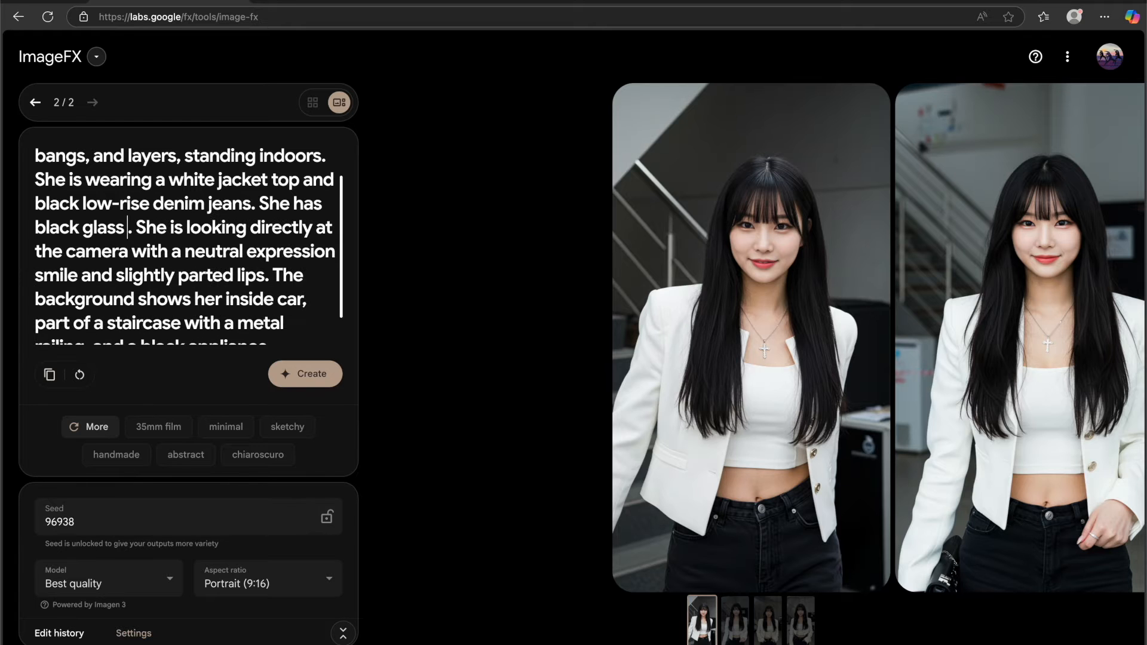
{"action": "left_click", "coordinate": [308, 374]}
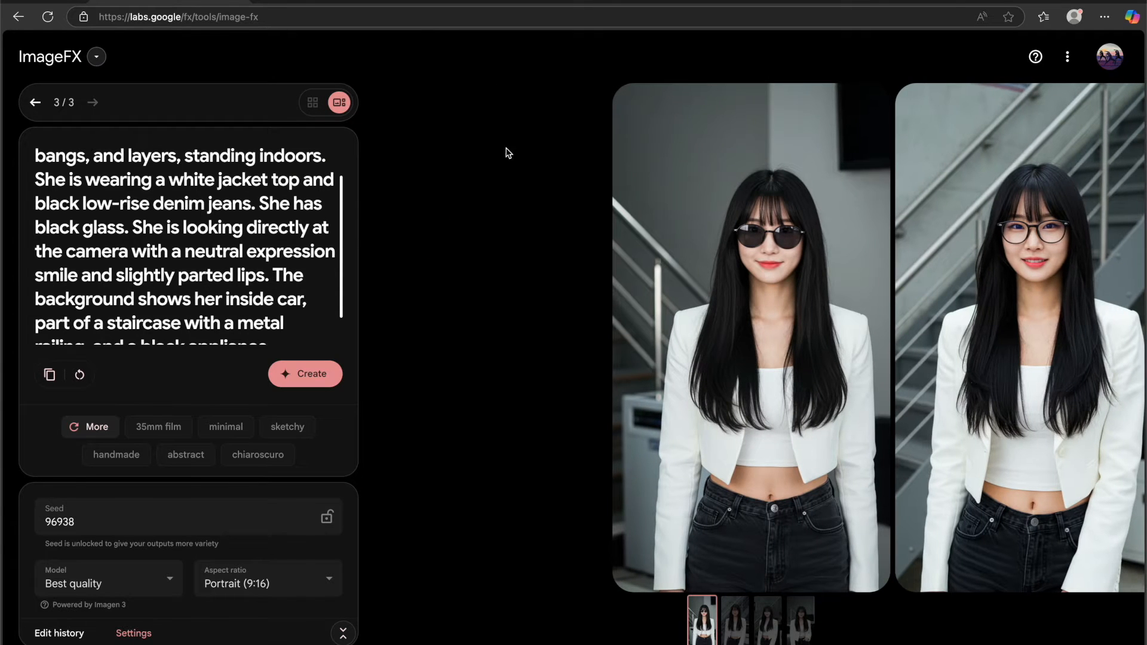
- Look through the four images generated with the black glass prompt and return to the first one
{"action": "mouse_move", "coordinate": [731, 307]}
{"action": "scroll", "coordinate": [730, 309], "scroll_direction": "right", "scroll_amount": 3}
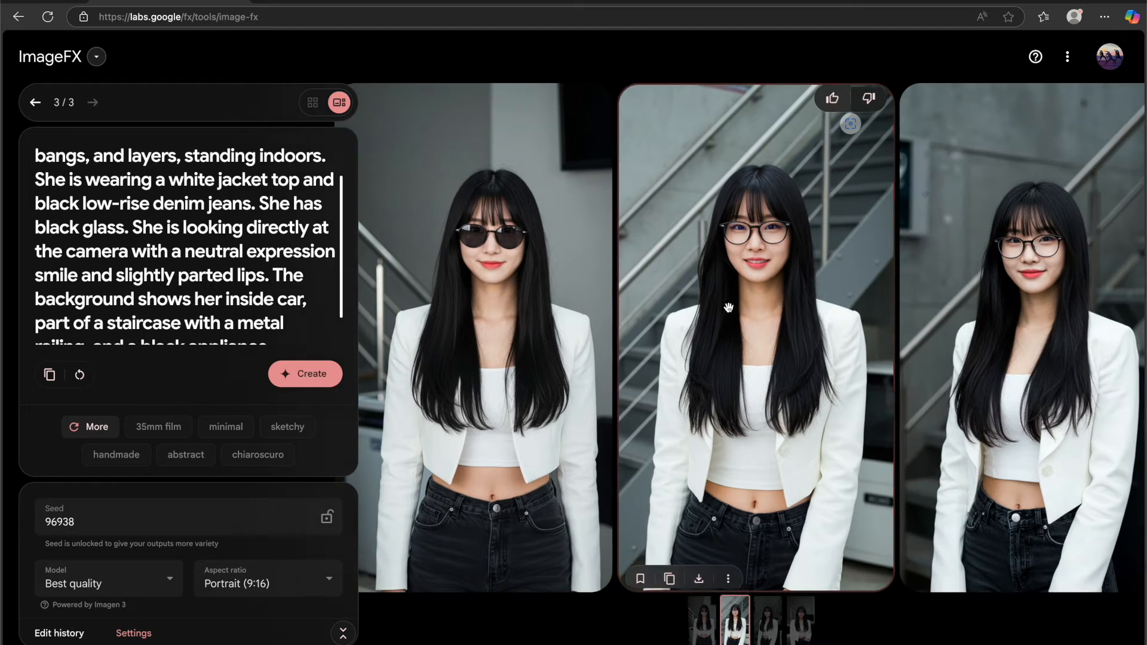
{"action": "scroll", "coordinate": [728, 307], "scroll_direction": "right", "scroll_amount": 3}
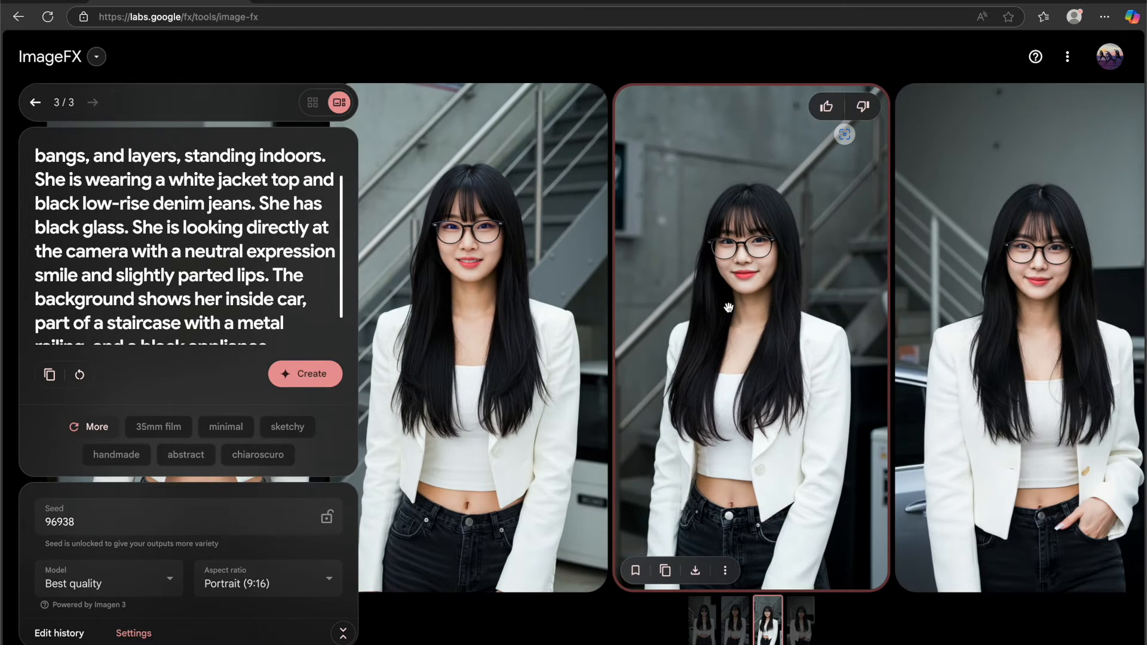
{"action": "scroll", "coordinate": [728, 308], "scroll_direction": "right", "scroll_amount": 3}
{"action": "scroll", "coordinate": [728, 308], "scroll_direction": "left", "scroll_amount": 9}
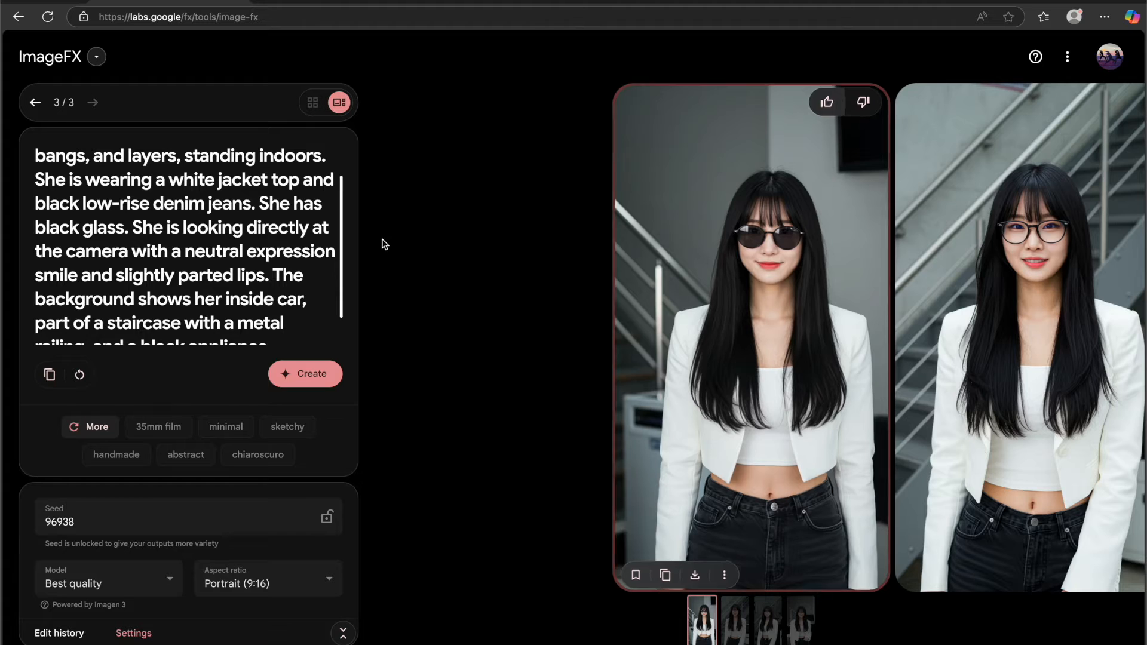
- Insert "She holding a phone." after "black glass." in the prompt and generate a new set of images
{"action": "left_click", "coordinate": [129, 230]}
{"action": "type", "text": "She h"}
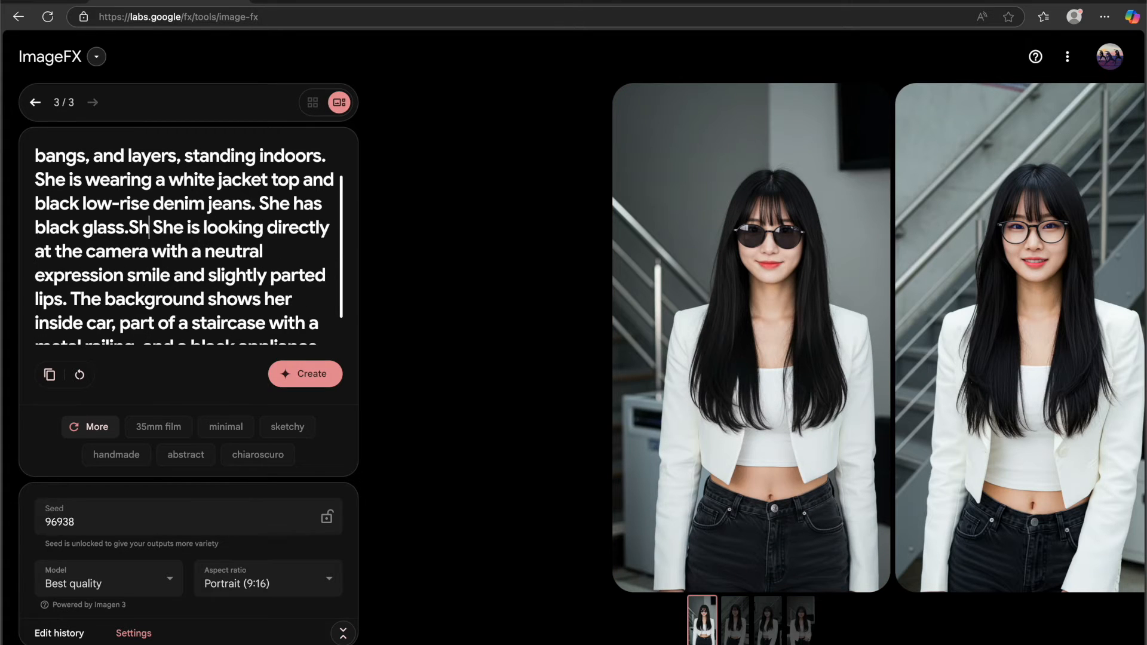
{"action": "type", "text": "olding"}
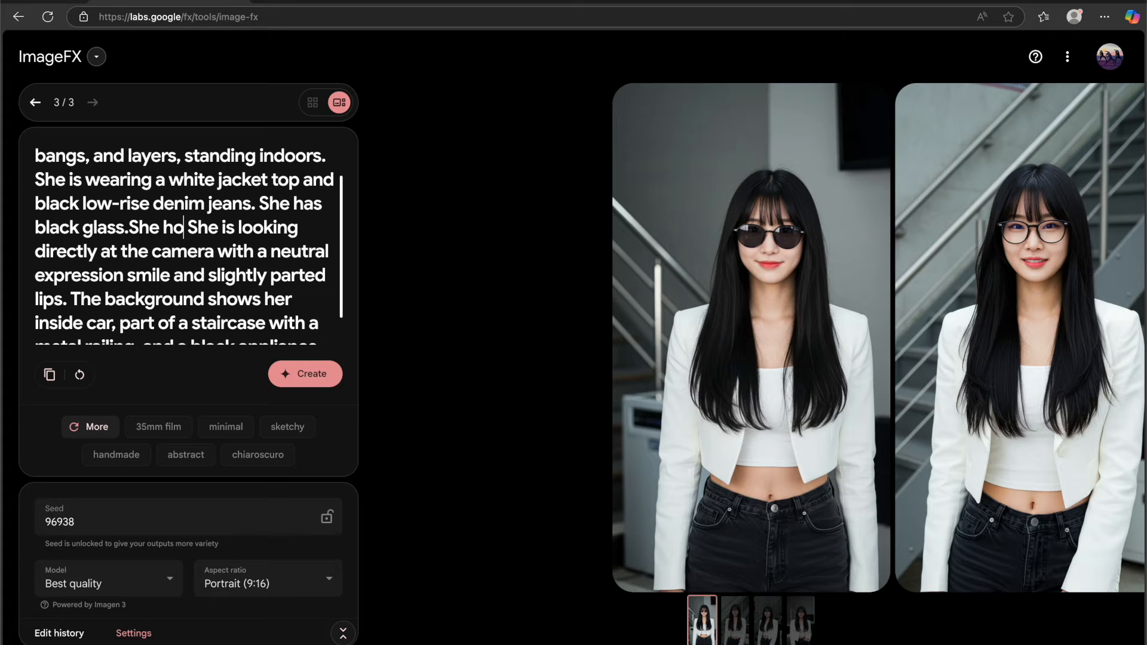
{"action": "type", "text": " a phone."}
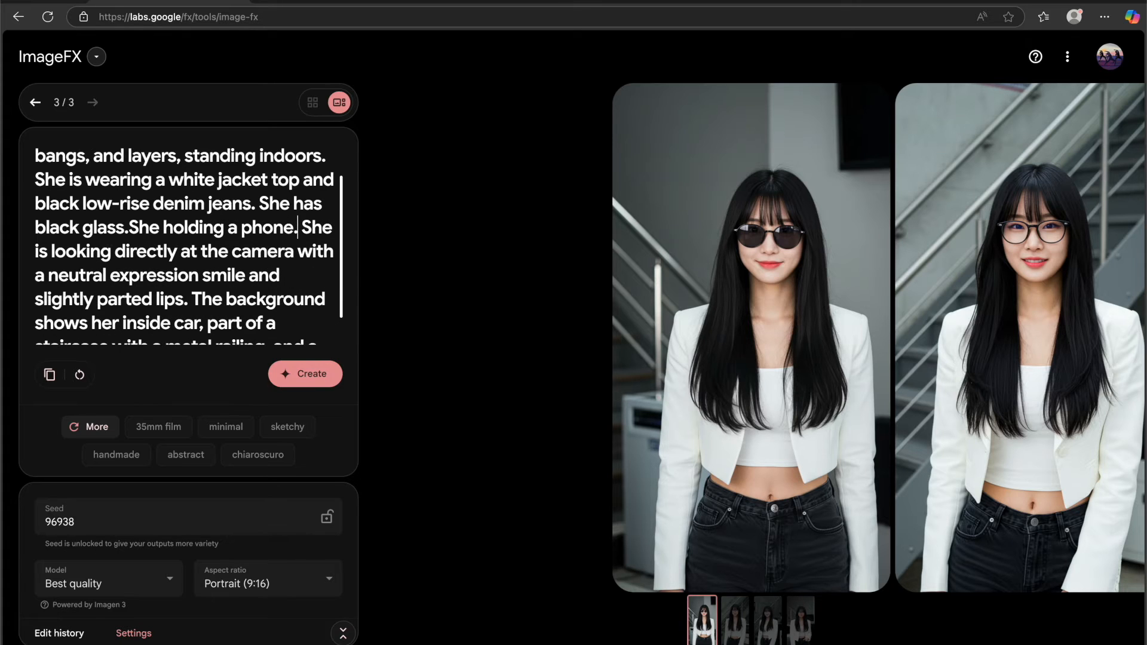
{"action": "left_click", "coordinate": [307, 381]}
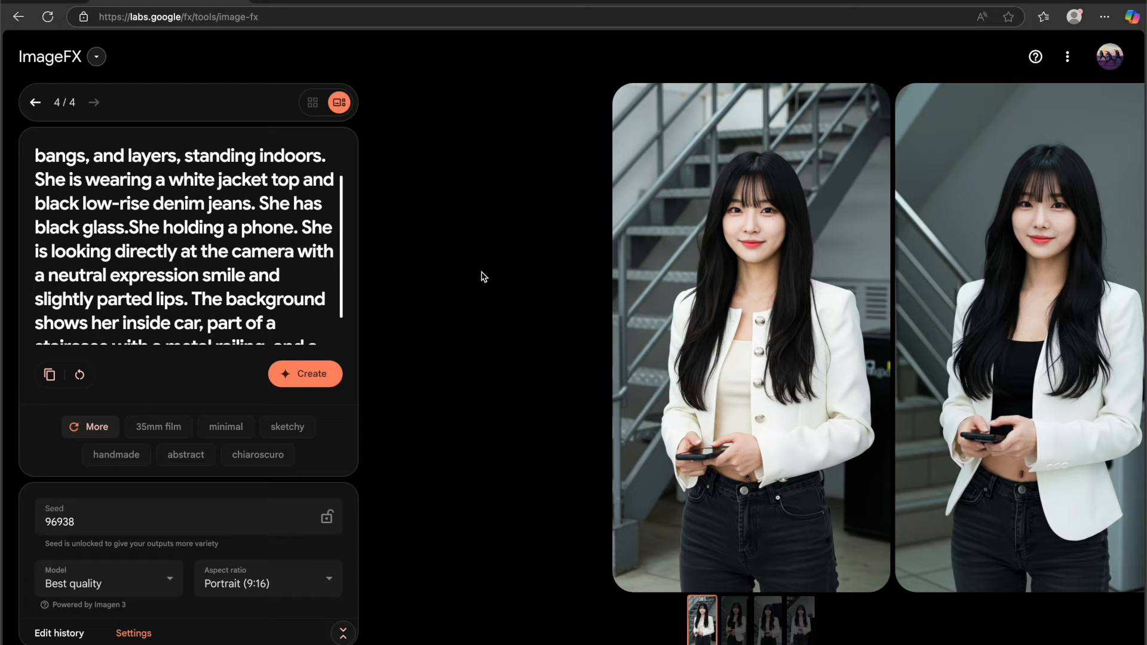
- Compare the generated images of the woman holding a phone and return to the first one
{"action": "mouse_move", "coordinate": [868, 299]}
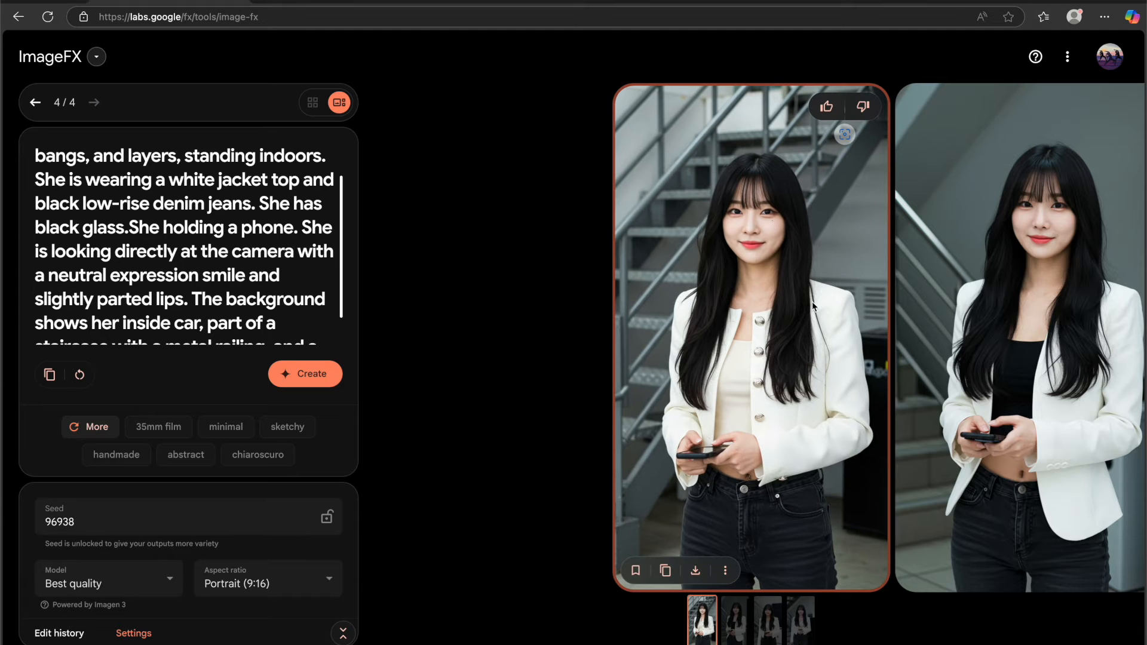
{"action": "scroll", "coordinate": [812, 301], "scroll_direction": "down", "scroll_amount": 2}
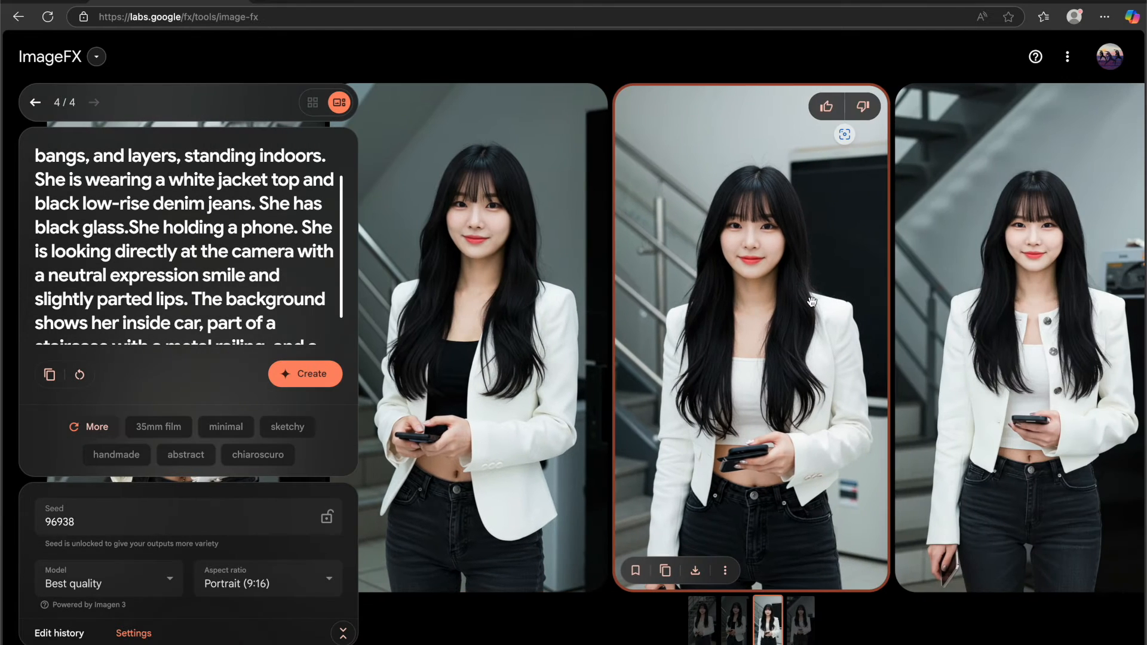
{"action": "scroll", "coordinate": [812, 301], "scroll_direction": "down", "scroll_amount": 1}
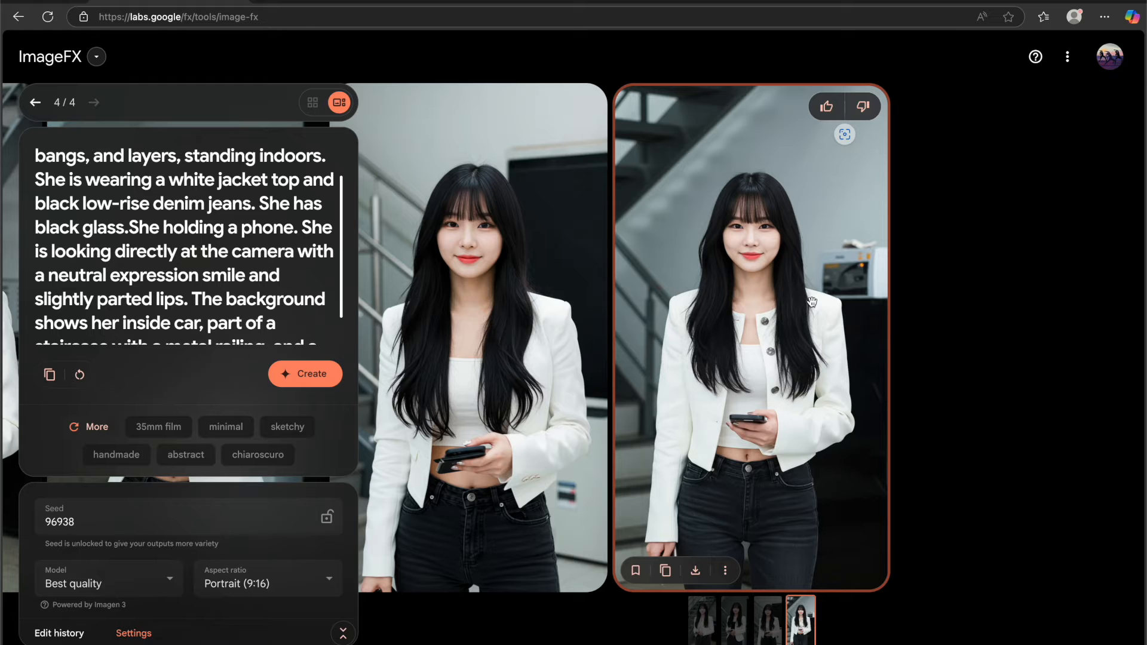
{"action": "scroll", "coordinate": [812, 301], "scroll_direction": "up", "scroll_amount": 1}
{"action": "scroll", "coordinate": [812, 301], "scroll_direction": "down", "scroll_amount": 1}
{"action": "scroll", "coordinate": [811, 301], "scroll_direction": "up", "scroll_amount": 1}
{"action": "scroll", "coordinate": [812, 301], "scroll_direction": "down", "scroll_amount": 1}
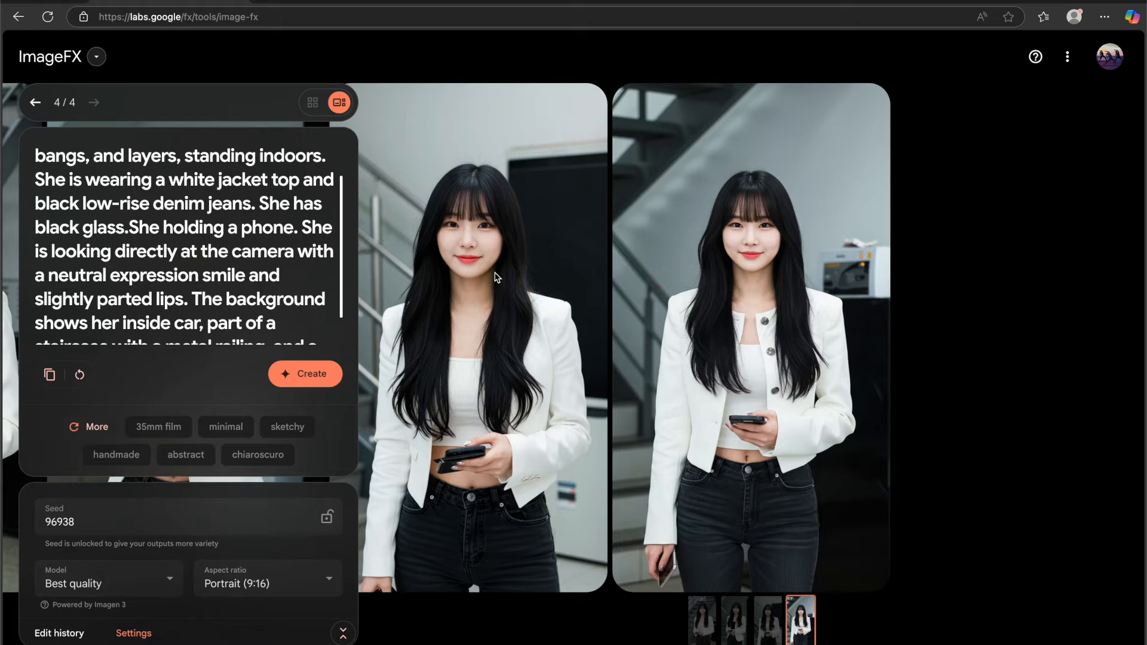
{"action": "key", "text": "Left"}
{"action": "key", "text": "Left"}
{"action": "key", "text": "Left"}
{"action": "key", "text": "Left"}
{"action": "key", "text": "Left"}
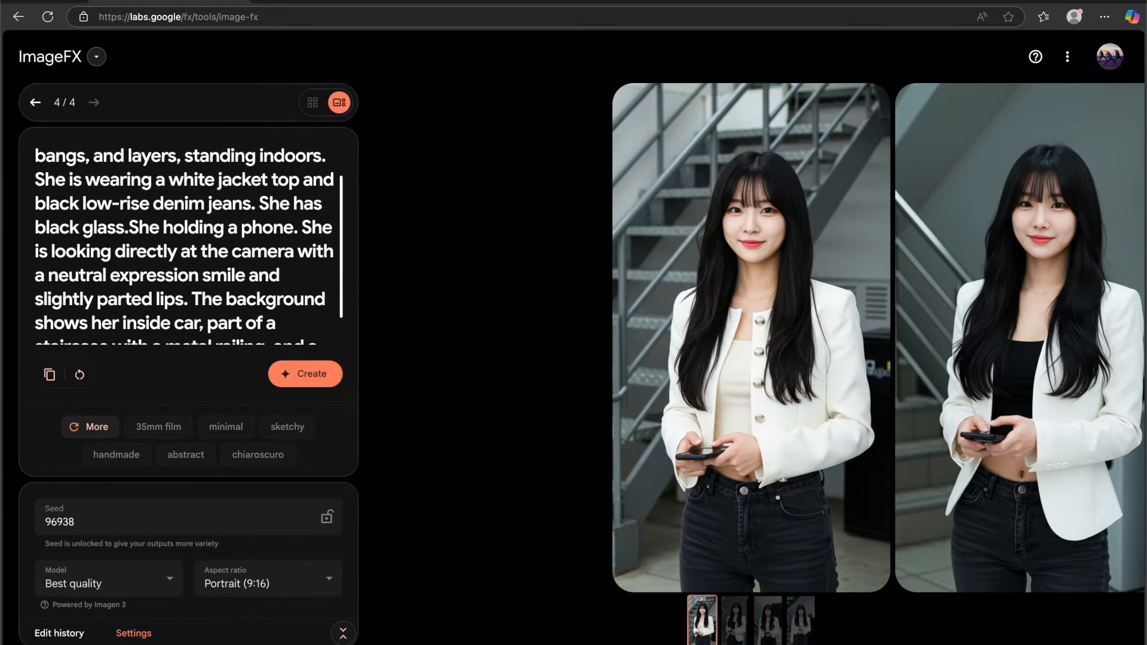
- Append "She siting on a chair" to the end of the prompt and generate a new set of images
{"action": "scroll", "coordinate": [260, 275], "scroll_direction": "down", "scroll_amount": 1}
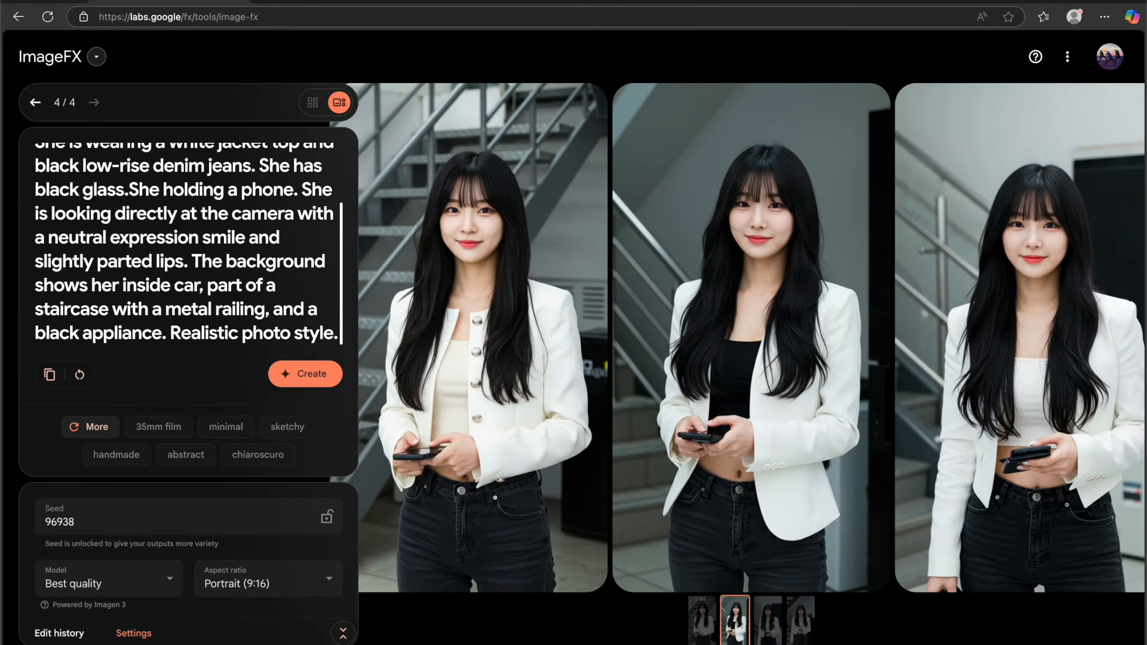
{"action": "type", "text": "She siting on a chair"}
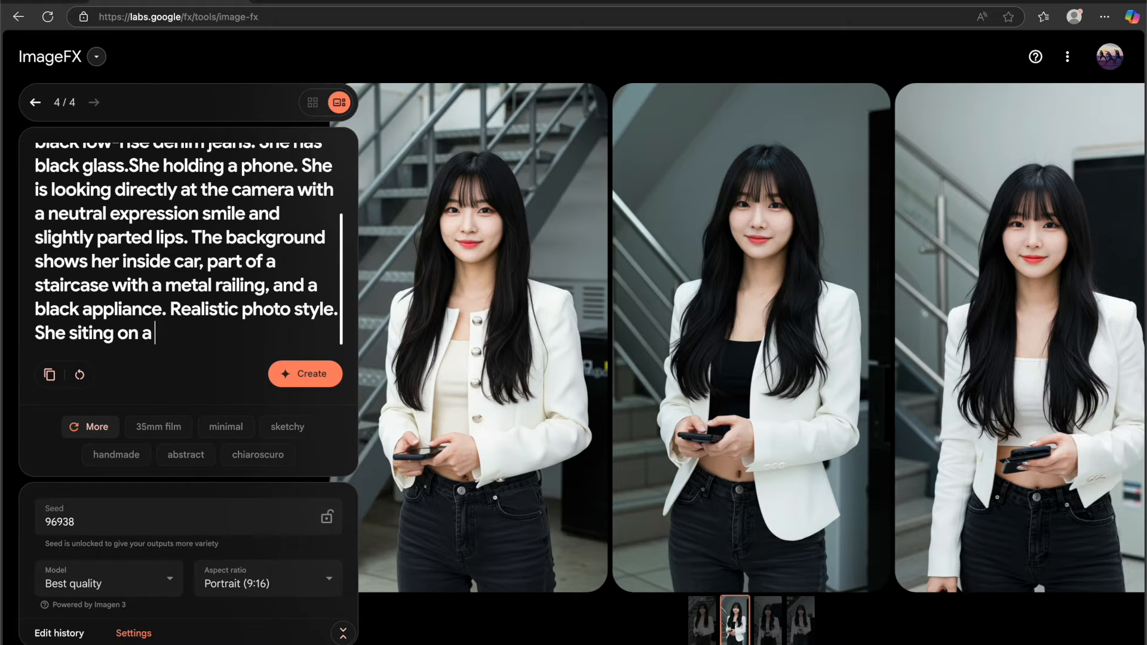
{"action": "left_click", "coordinate": [310, 371]}
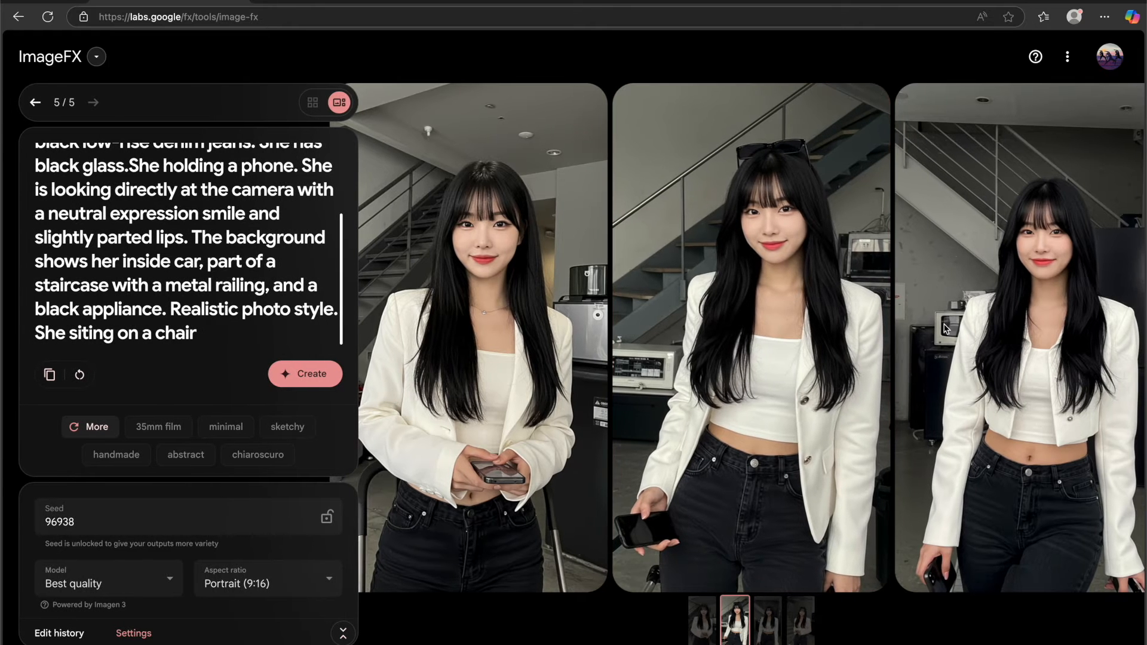
- Look through the images generated with the chair prompt and go back to the first one
{"action": "left_click_drag", "start_coordinate": [852, 302], "coordinate": [803, 307]}
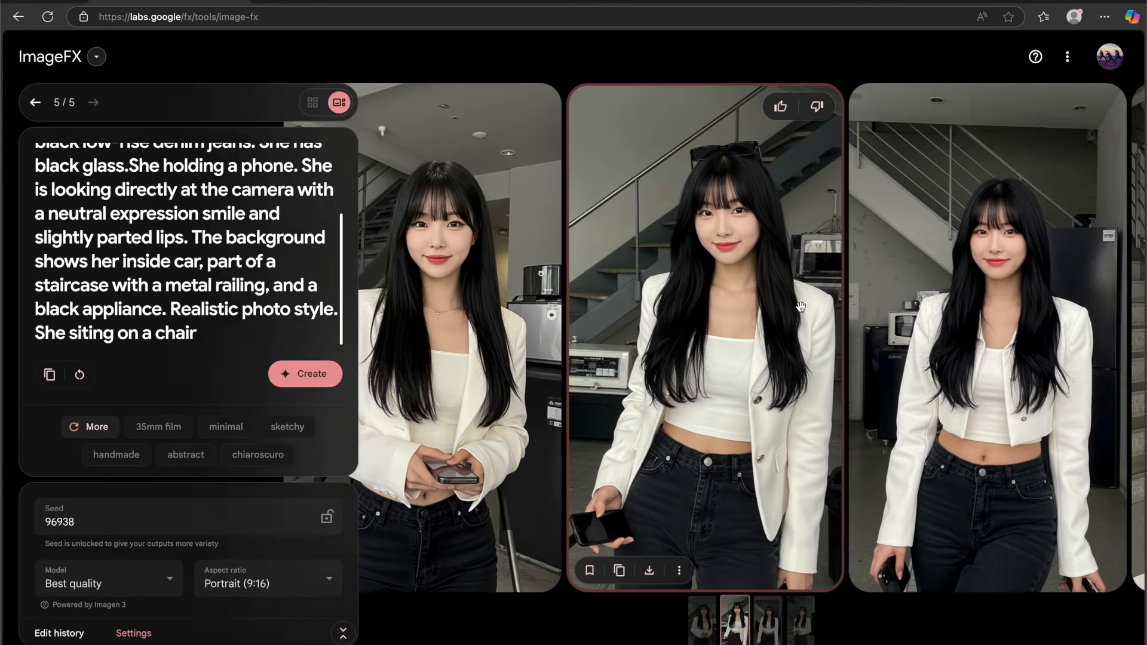
{"action": "scroll", "coordinate": [800, 307], "scroll_direction": "right", "scroll_amount": 3}
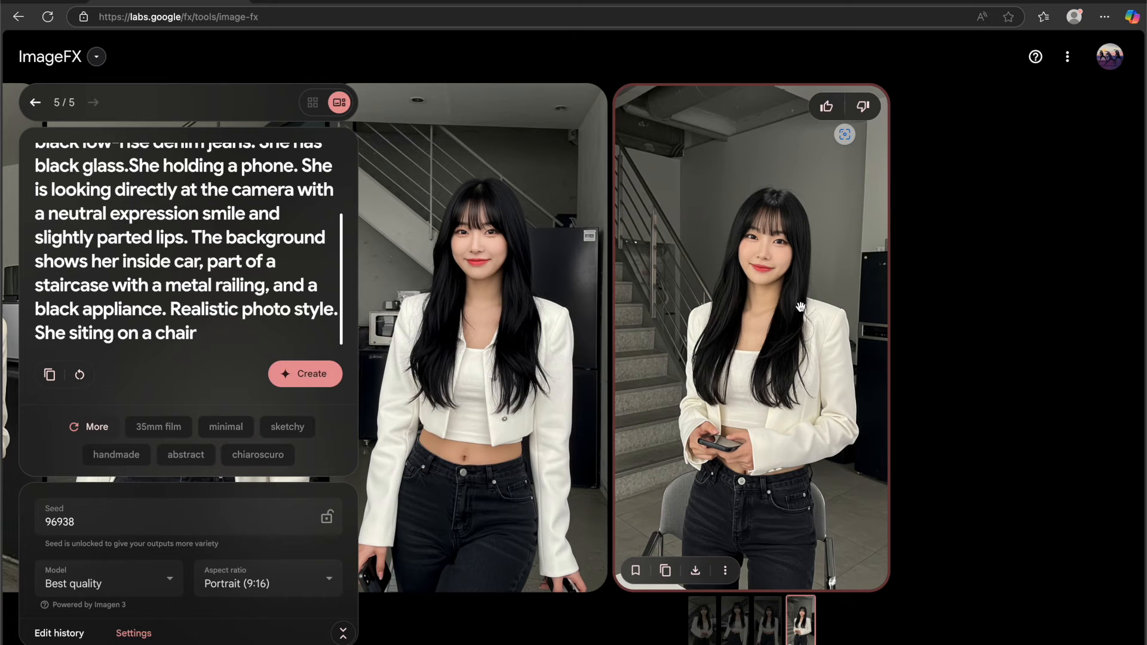
{"action": "scroll", "coordinate": [800, 307], "scroll_direction": "left", "scroll_amount": 5}
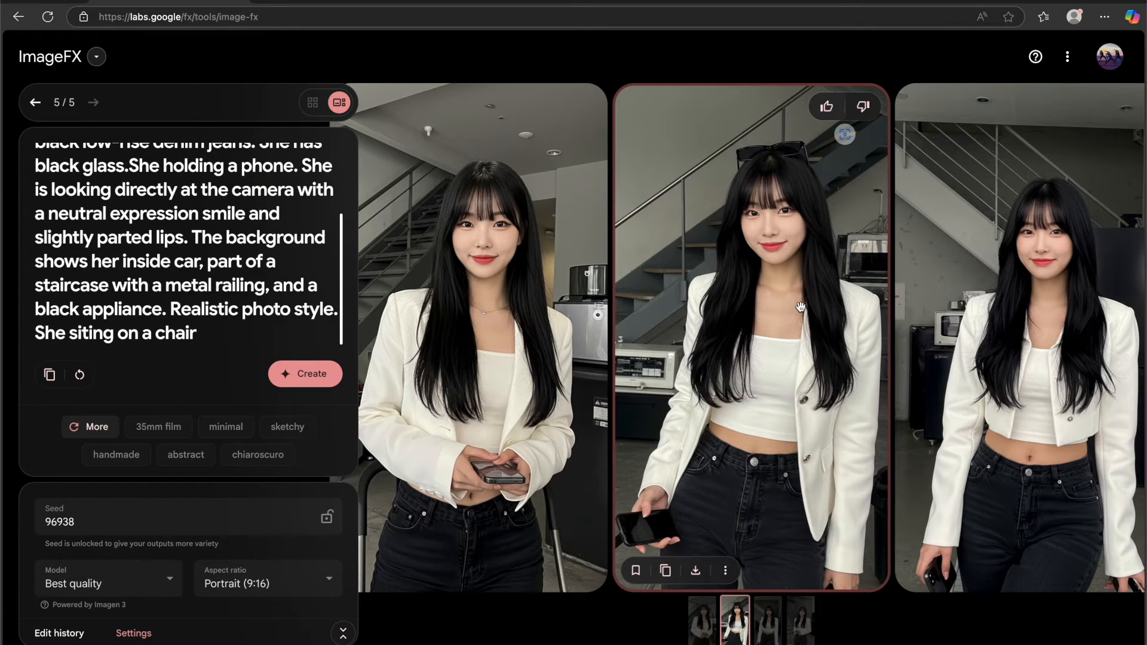
{"action": "scroll", "coordinate": [801, 307], "scroll_direction": "left", "scroll_amount": 2}
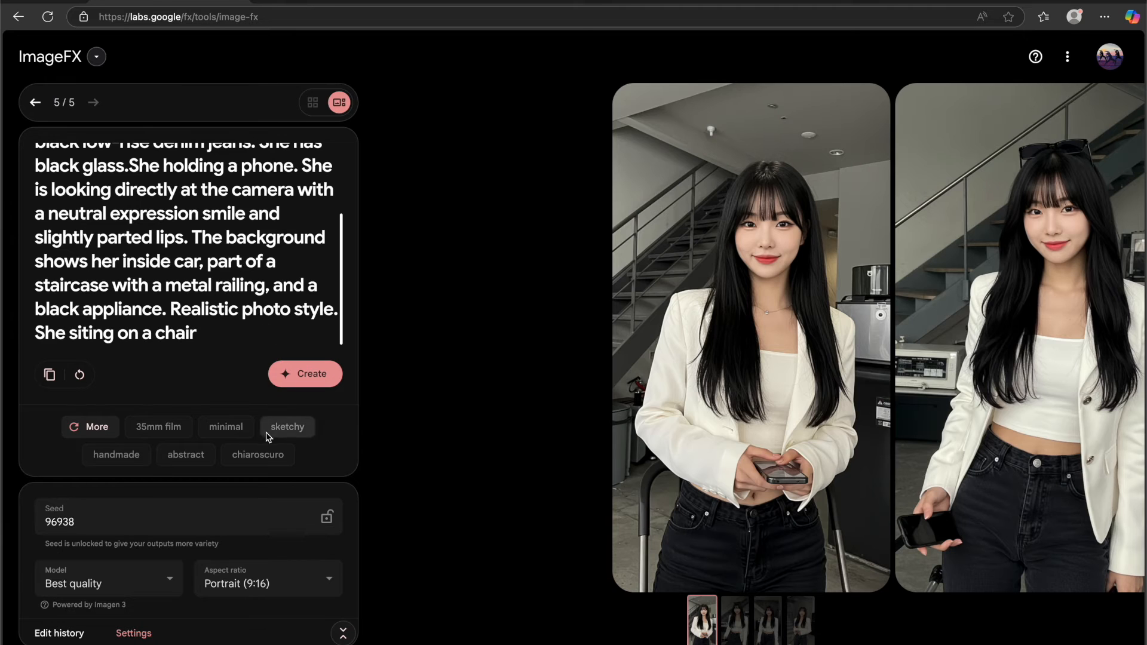
- Add the suggested styles "minimal" and "35mm film" to the prompt and generate a new set of images
{"action": "left_click", "coordinate": [213, 429]}
{"action": "left_click", "coordinate": [159, 427]}
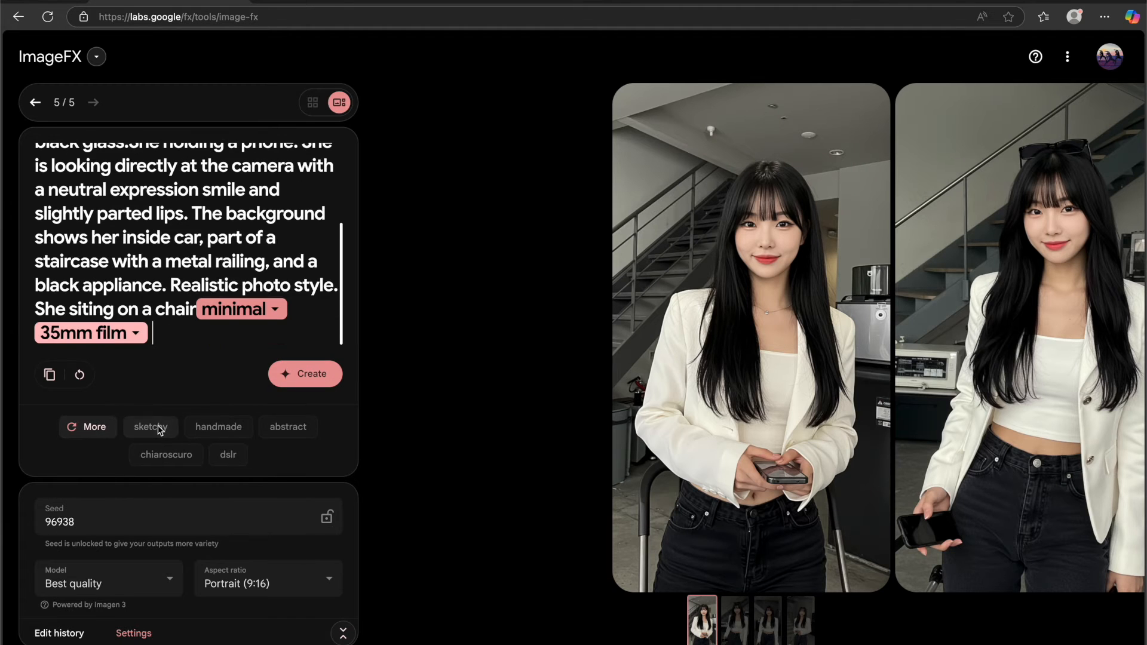
{"action": "left_click", "coordinate": [312, 374]}
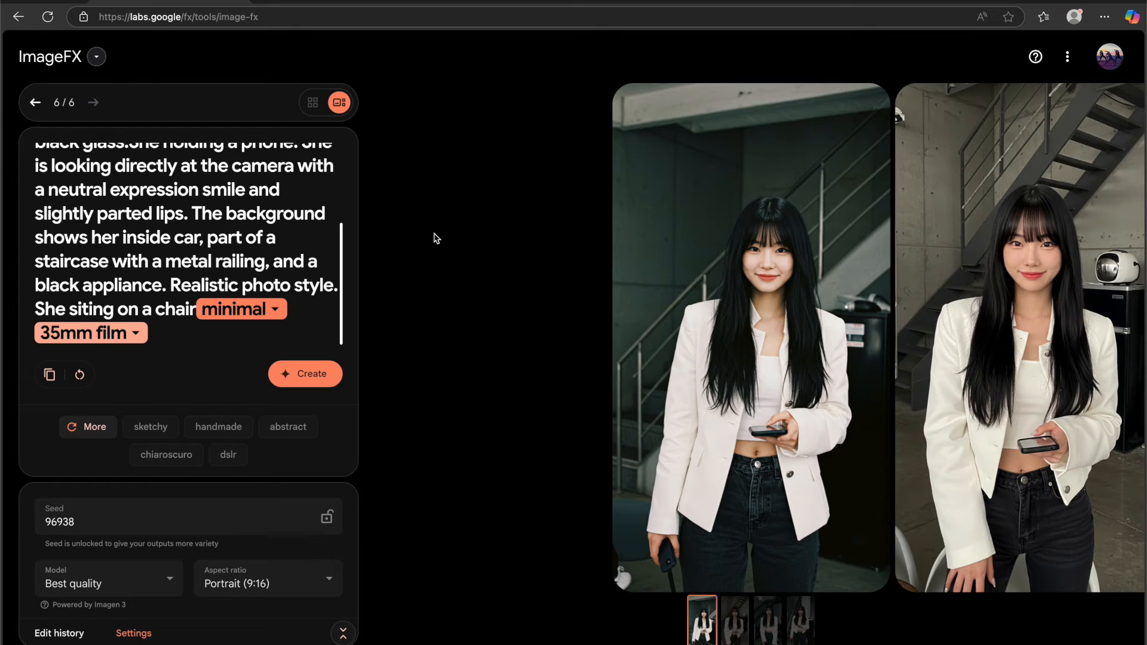
- Browse back and forth through the images generated in the minimal 35mm film style
{"action": "mouse_move", "coordinate": [786, 249]}
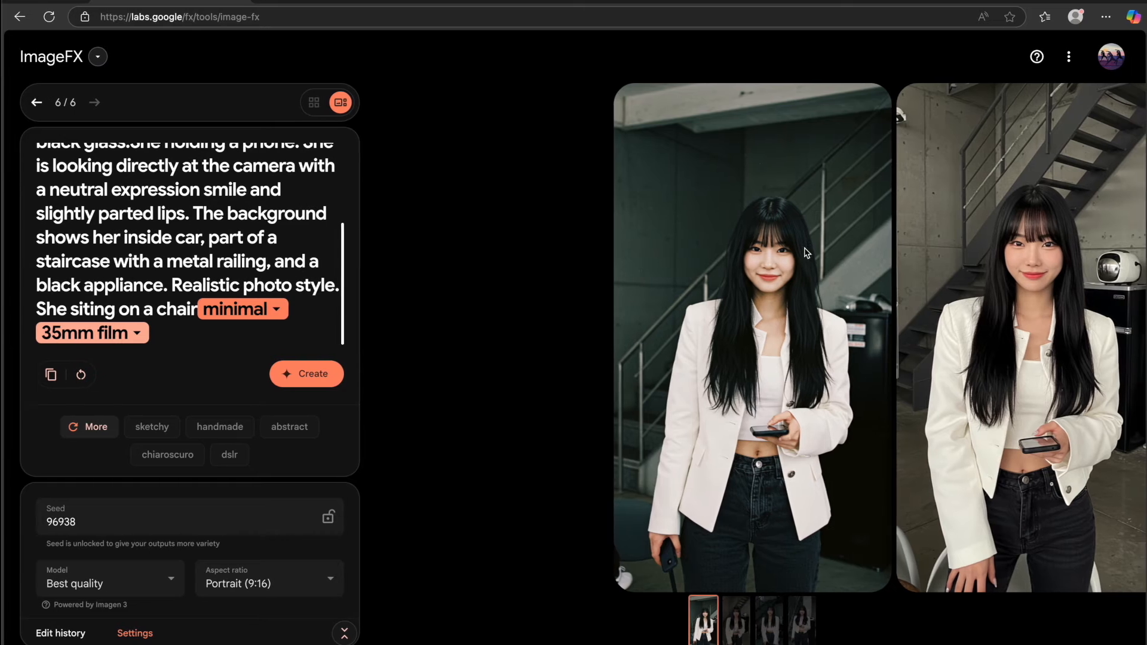
{"action": "scroll", "coordinate": [804, 248], "scroll_direction": "right", "scroll_amount": 5}
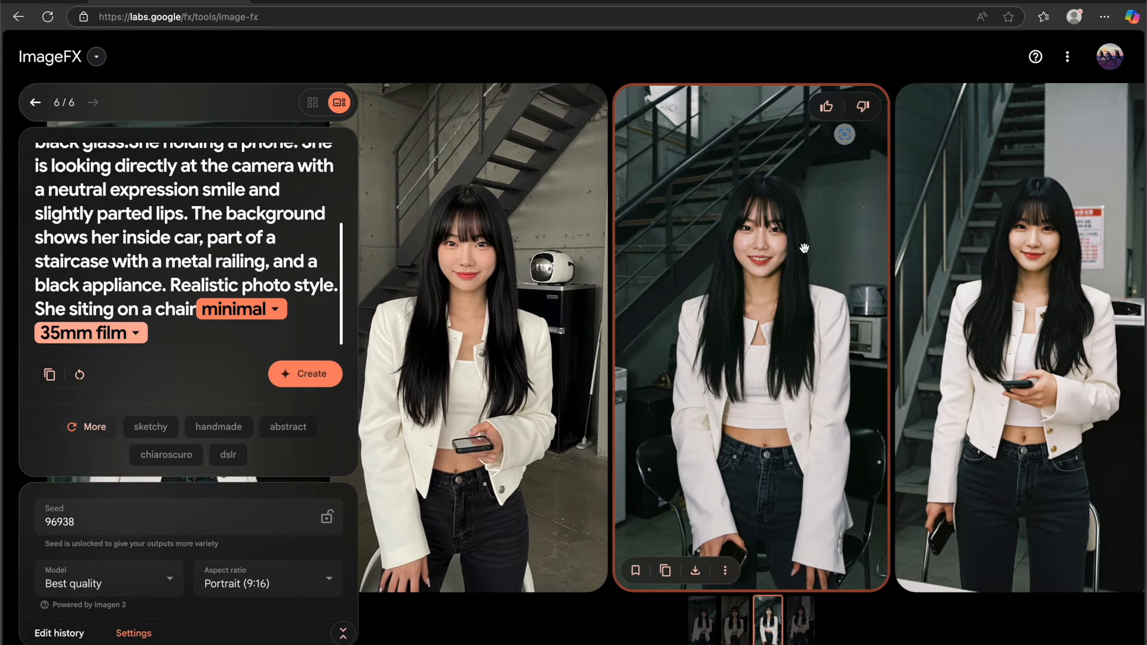
{"action": "scroll", "coordinate": [803, 248], "scroll_direction": "left", "scroll_amount": 3}
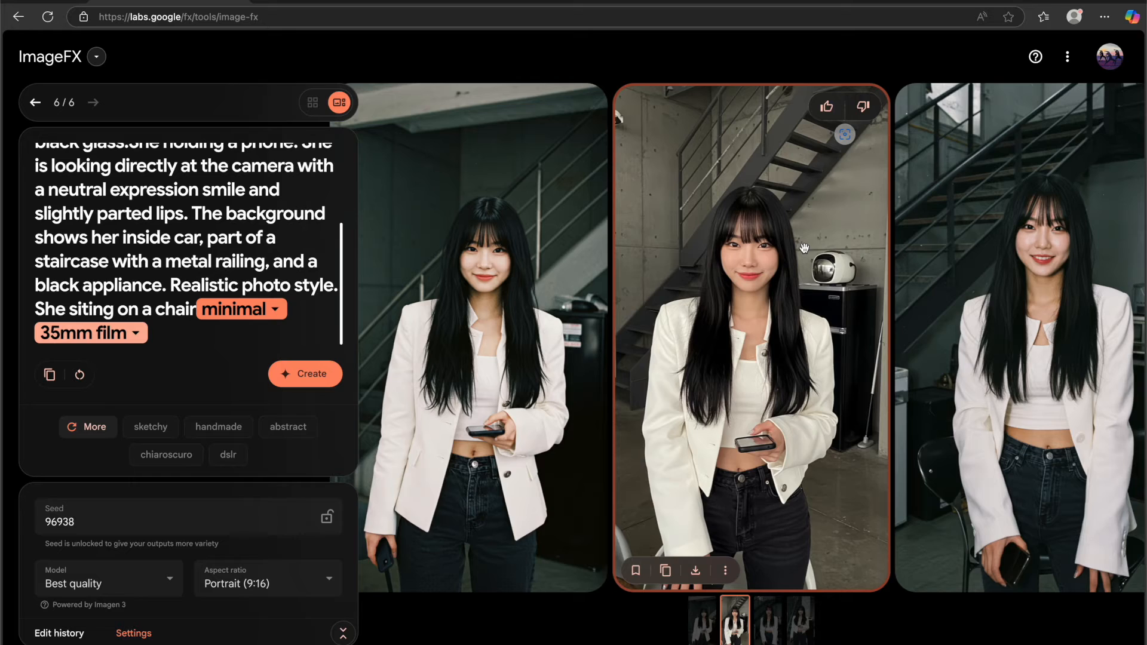
{"action": "scroll", "coordinate": [804, 248], "scroll_direction": "left", "scroll_amount": 2}
{"action": "scroll", "coordinate": [804, 248], "scroll_direction": "right", "scroll_amount": 2}
{"action": "scroll", "coordinate": [804, 248], "scroll_direction": "right", "scroll_amount": 3}
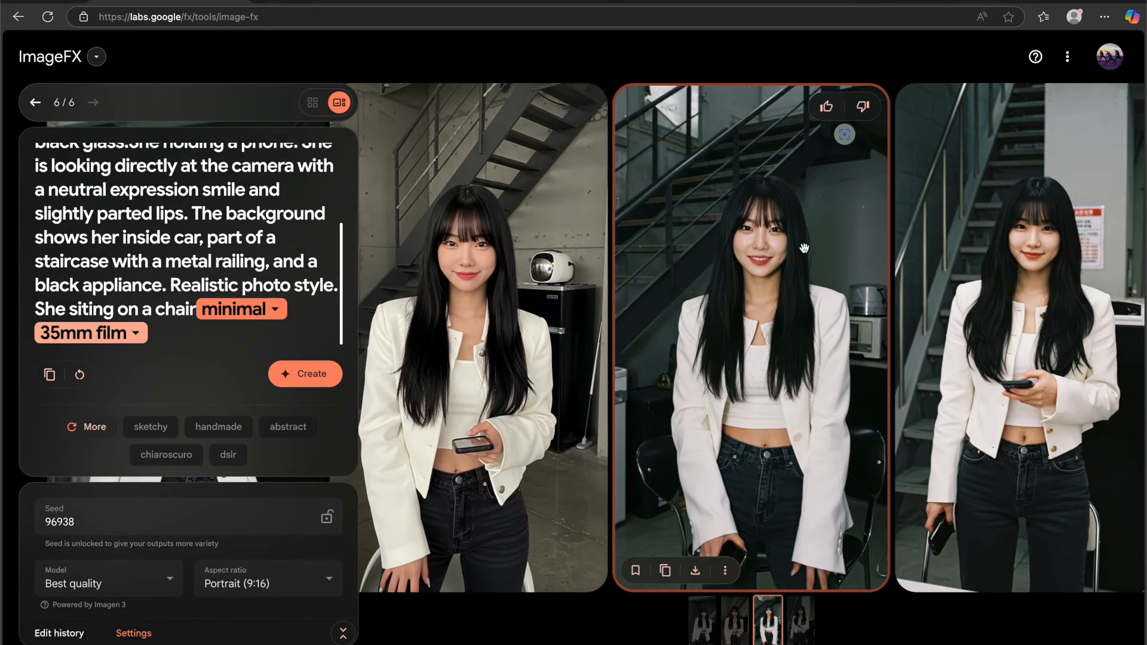
- Replace the whole prompt with "A rugged SUV over a vast expanse of dry terrain with sparse vegetation, mountains, and clouds" and generate images
{"action": "scroll", "coordinate": [248, 251], "scroll_direction": "up", "scroll_amount": 3}
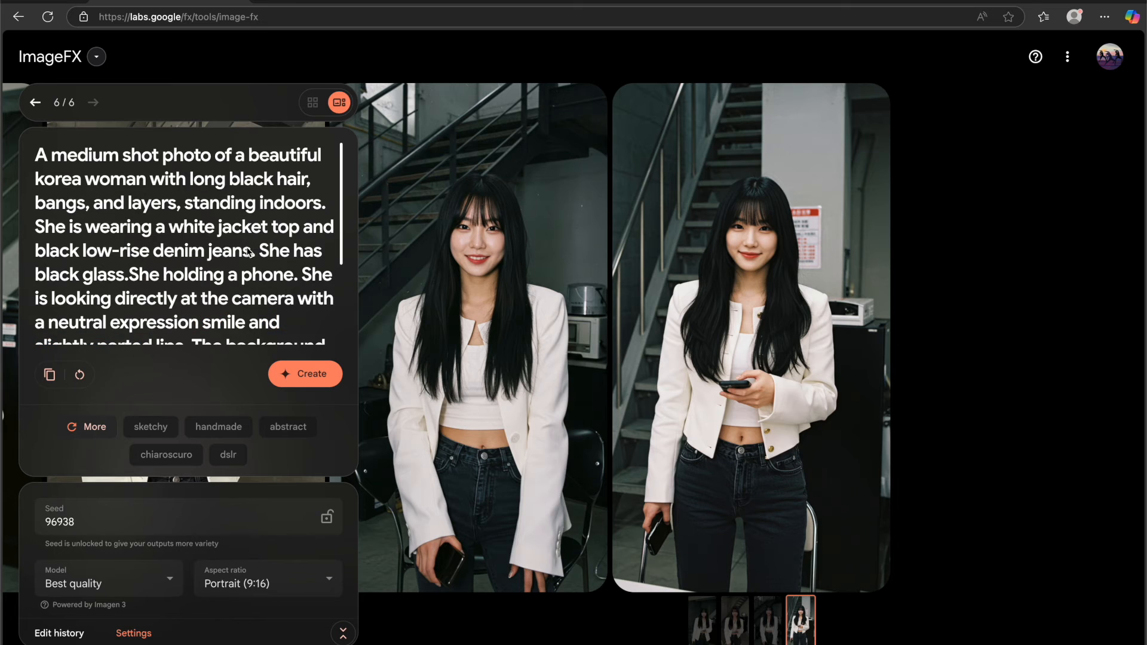
{"action": "key", "text": "ctrl+a"}
{"action": "key", "text": "BackSpace"}
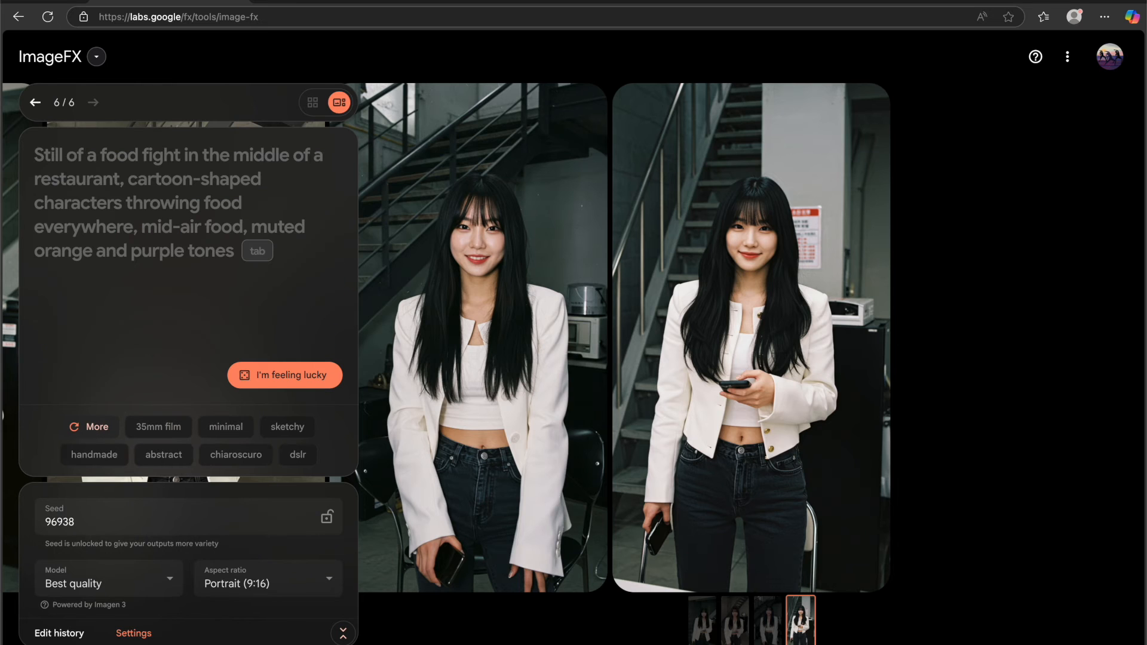
{"action": "type", "text": "A rugged SUV over a vast expanse of dry terrain with sparse vegetation, mountains, and clouds"}
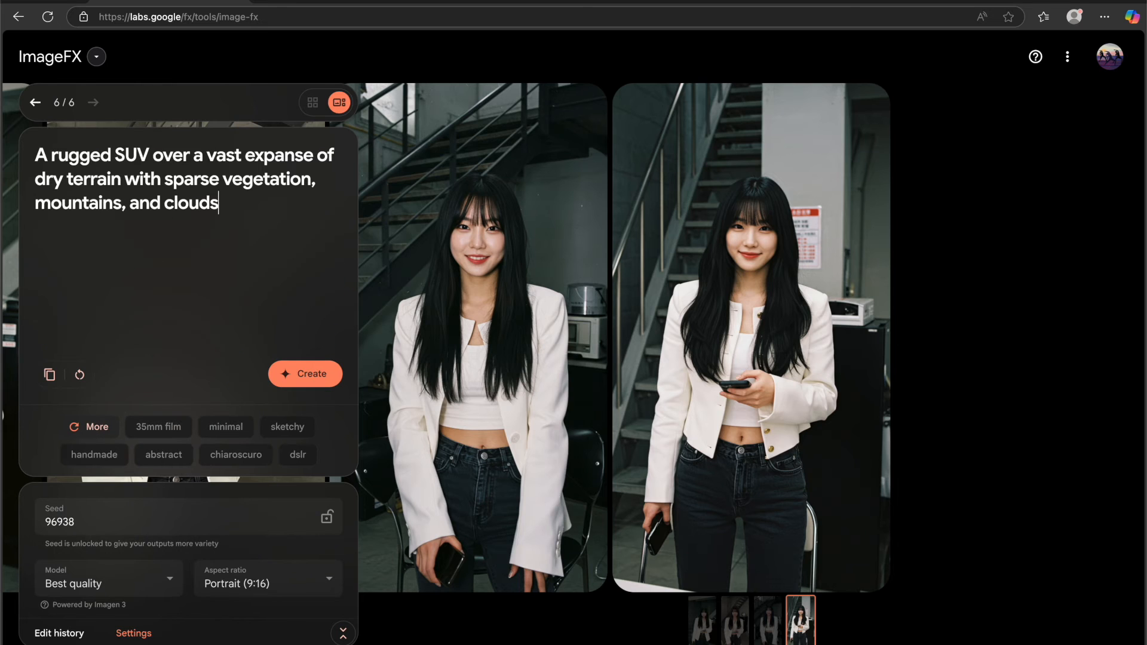
{"action": "left_click", "coordinate": [304, 368]}
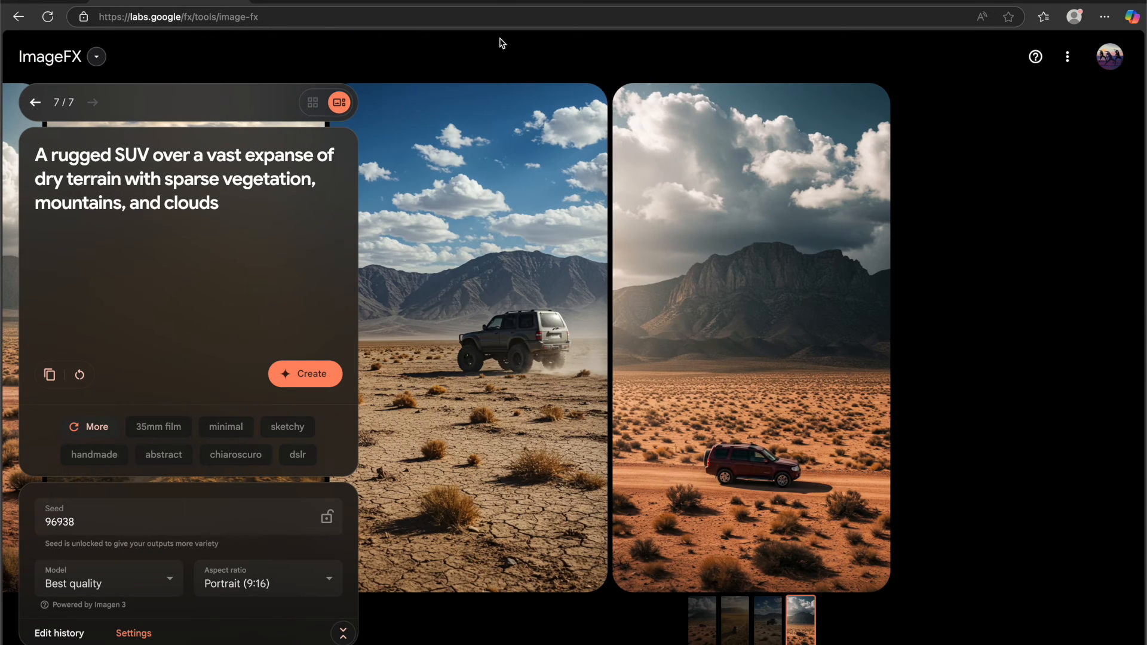
- Look through the generated SUV images from the last one back to the first
{"action": "mouse_move", "coordinate": [691, 255]}
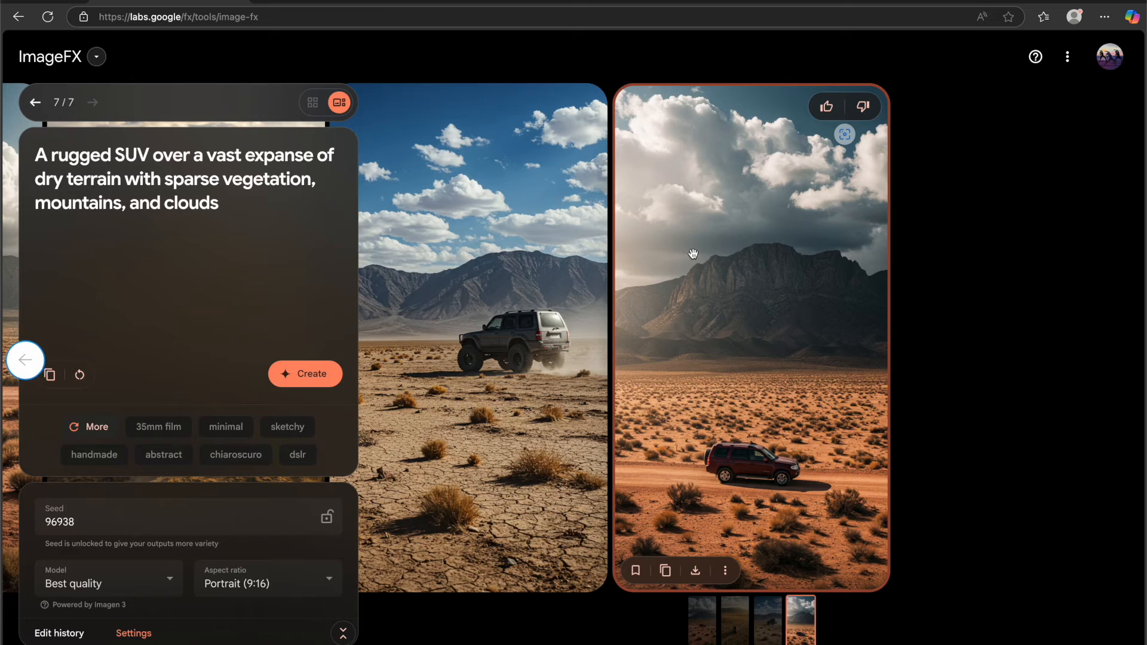
{"action": "scroll", "coordinate": [691, 254], "scroll_direction": "left", "scroll_amount": 4}
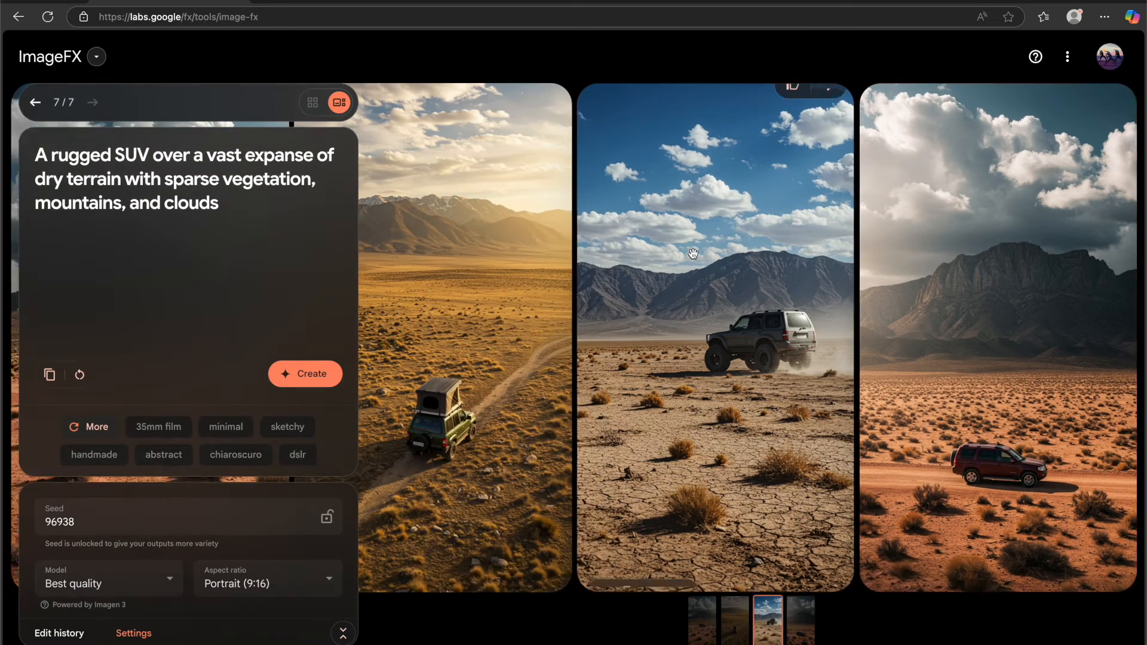
{"action": "scroll", "coordinate": [693, 254], "scroll_direction": "left", "scroll_amount": 2}
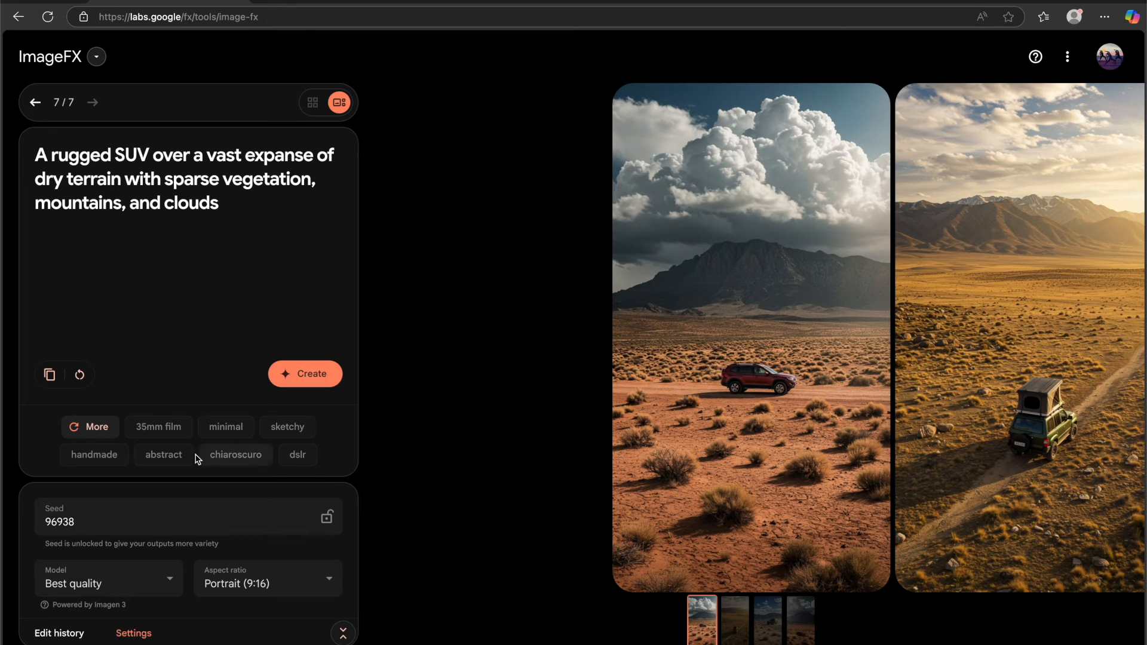
- Add the suggested styles "abstract", "dslr" and "chiaroscuro" to the SUV prompt and generate a new set of images
{"action": "left_click", "coordinate": [164, 455]}
{"action": "left_click", "coordinate": [213, 455]}
{"action": "left_click", "coordinate": [154, 452]}
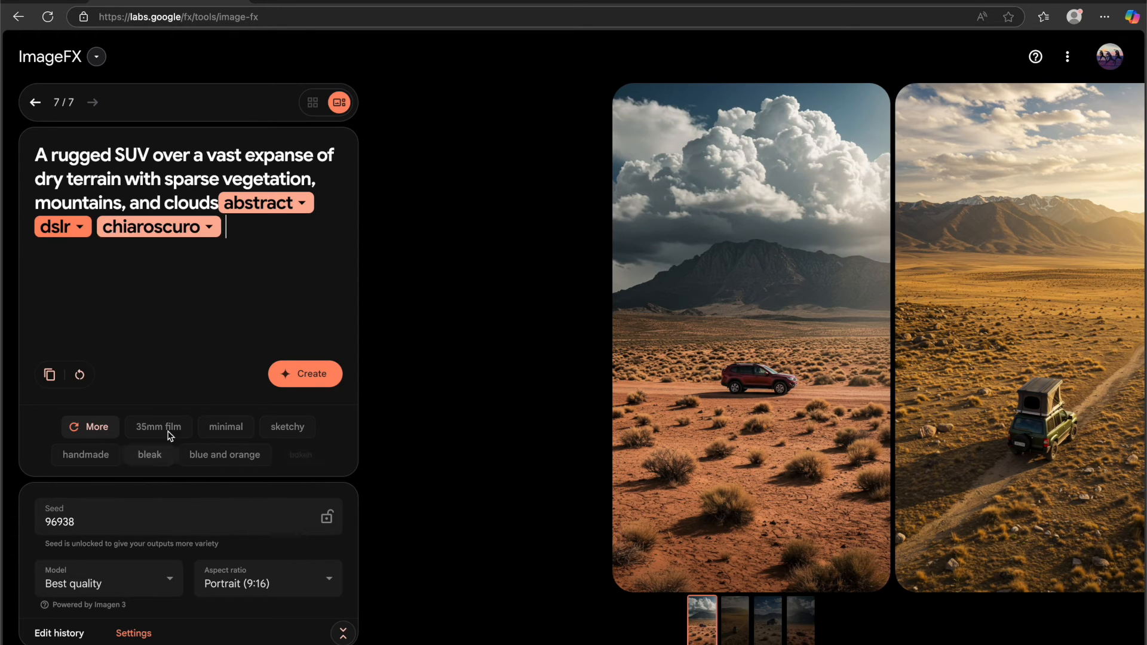
{"action": "left_click", "coordinate": [290, 383]}
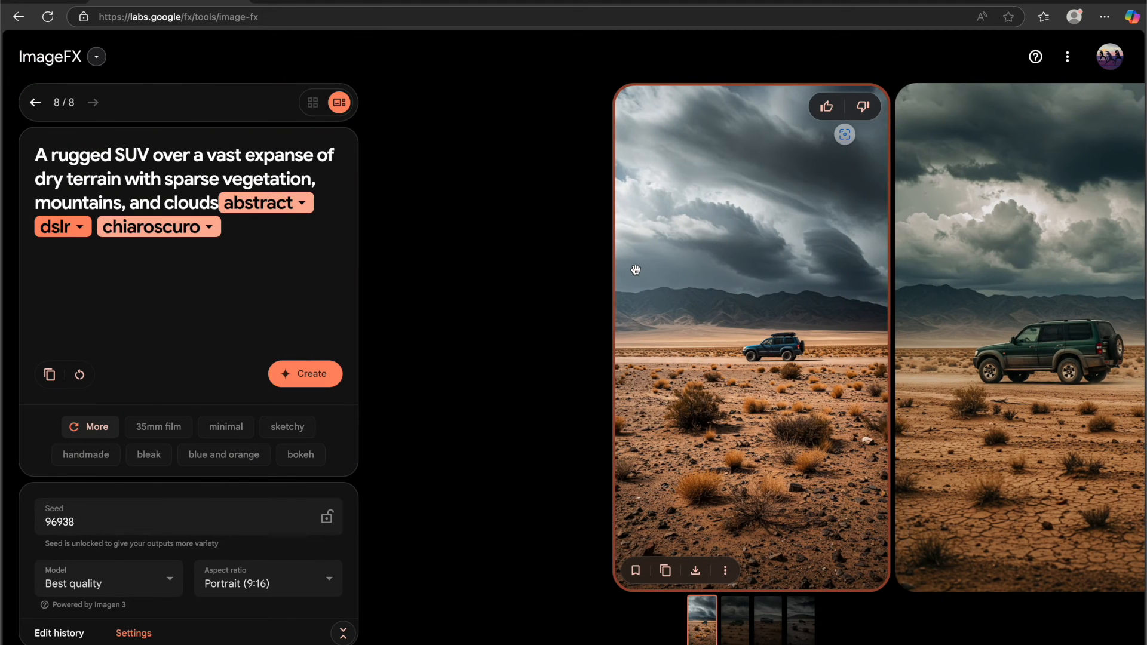
- Look through the SUV images generated with the abstract, dslr and chiaroscuro styles and return to the first one
{"action": "scroll", "coordinate": [757, 336], "scroll_direction": "down", "scroll_amount": 2}
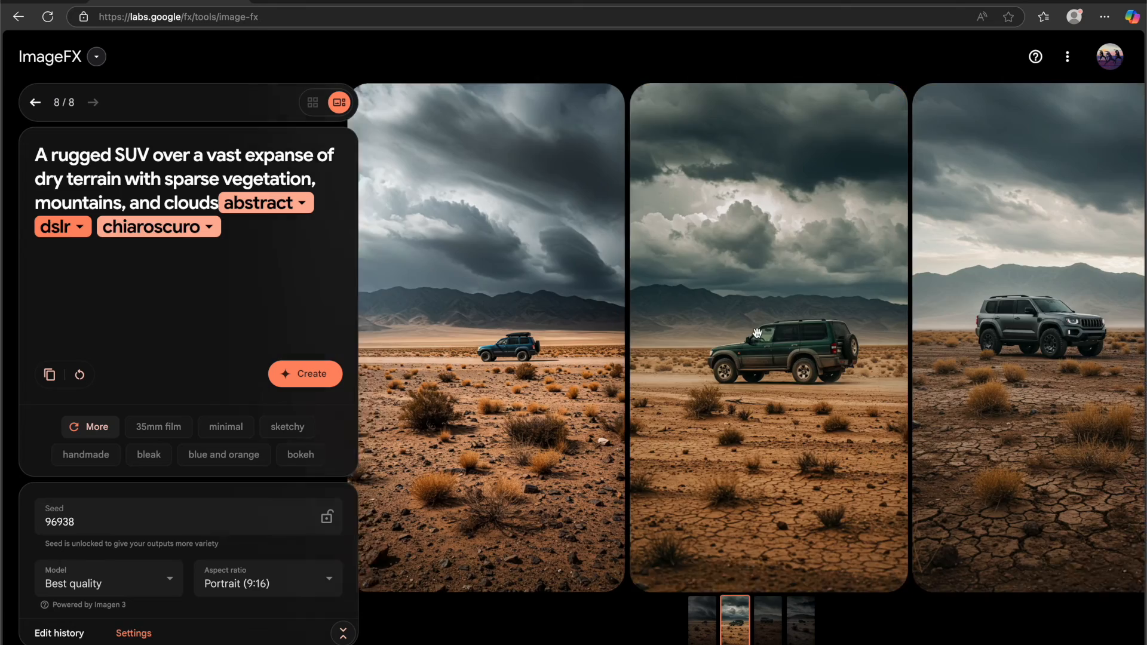
{"action": "scroll", "coordinate": [757, 333], "scroll_direction": "down", "scroll_amount": 1}
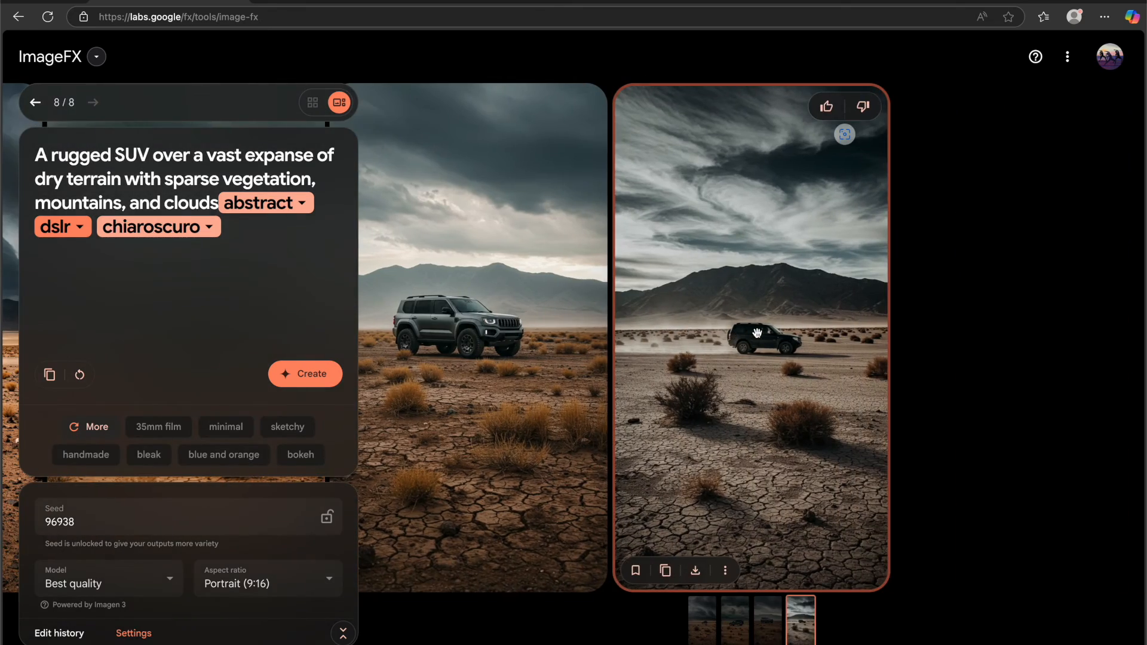
{"action": "scroll", "coordinate": [757, 333], "scroll_direction": "up", "scroll_amount": 1}
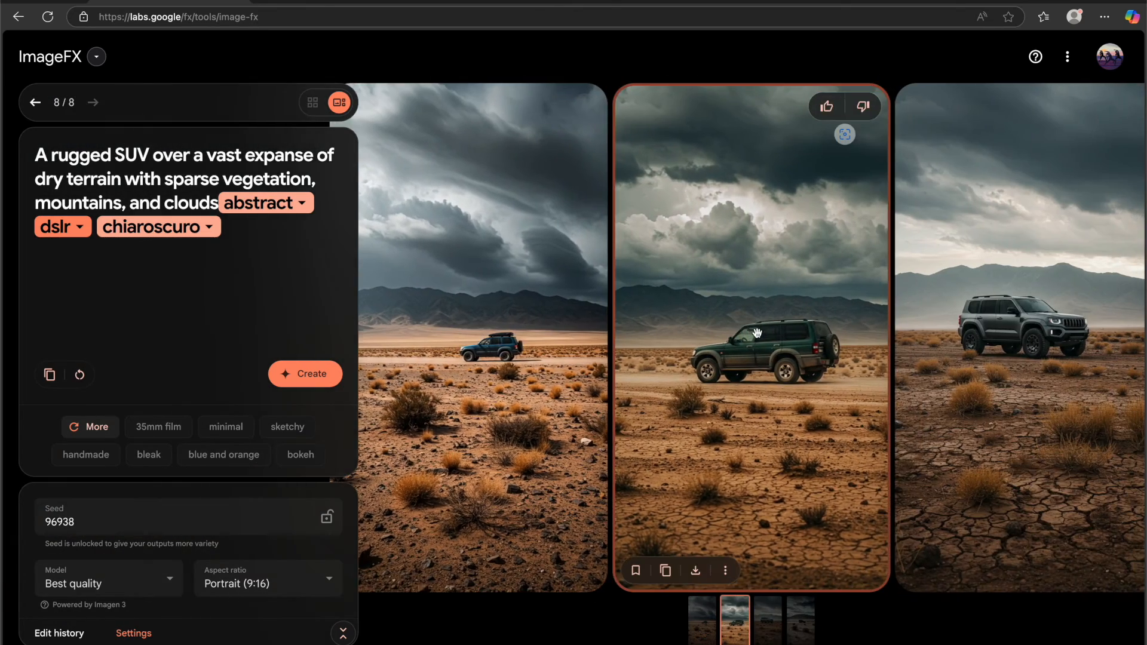
{"action": "scroll", "coordinate": [757, 333], "scroll_direction": "down", "scroll_amount": 1}
{"action": "scroll", "coordinate": [757, 333], "scroll_direction": "up", "scroll_amount": 3}
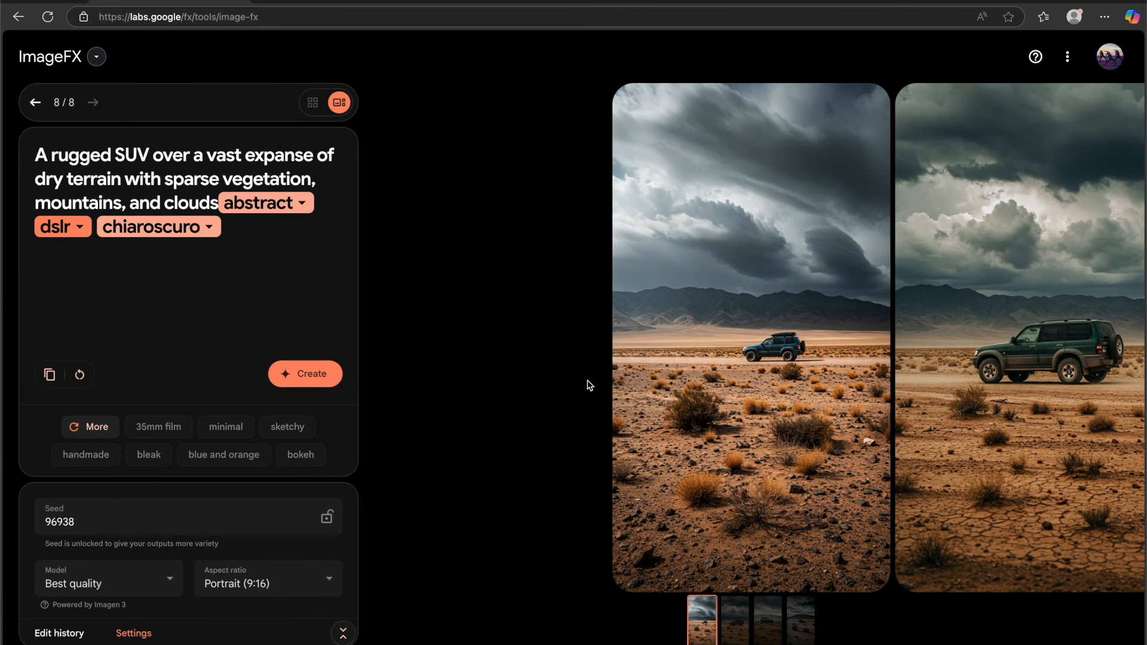
- Replace the prompt with "A serene forest with giant mushrooms and tiny magical creatures" and generate images in the Square aspect ratio
{"action": "key", "text": "ctrl+a"}
{"action": "type", "text": "A serene forest with giant mushrooms and tiny magical creatures"}
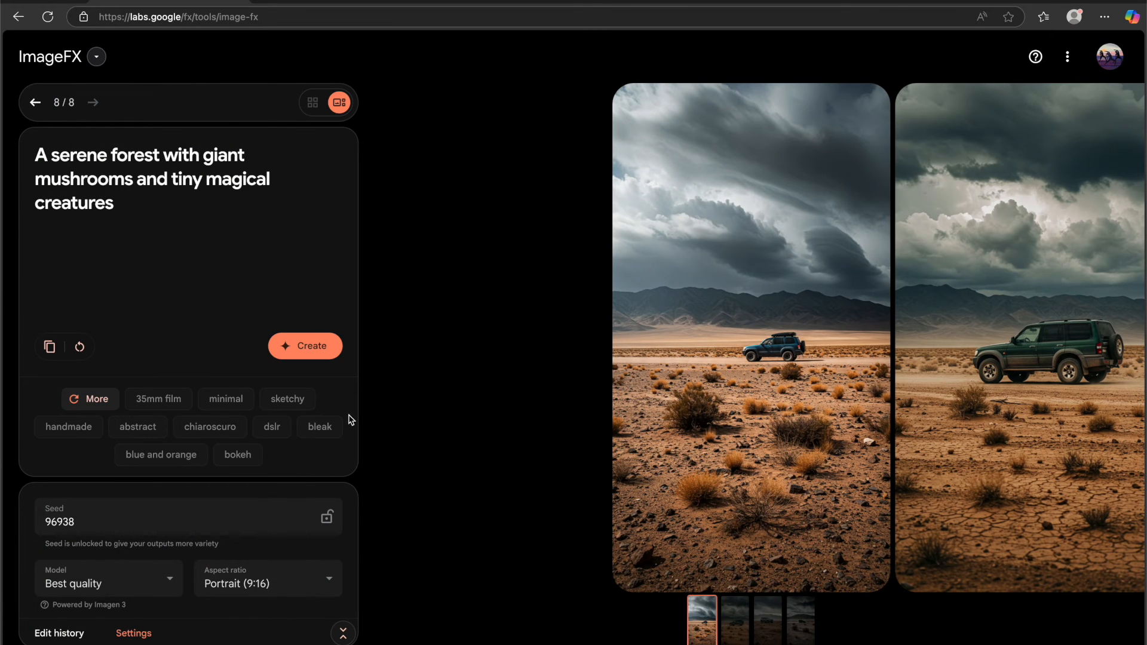
{"action": "left_click", "coordinate": [283, 576]}
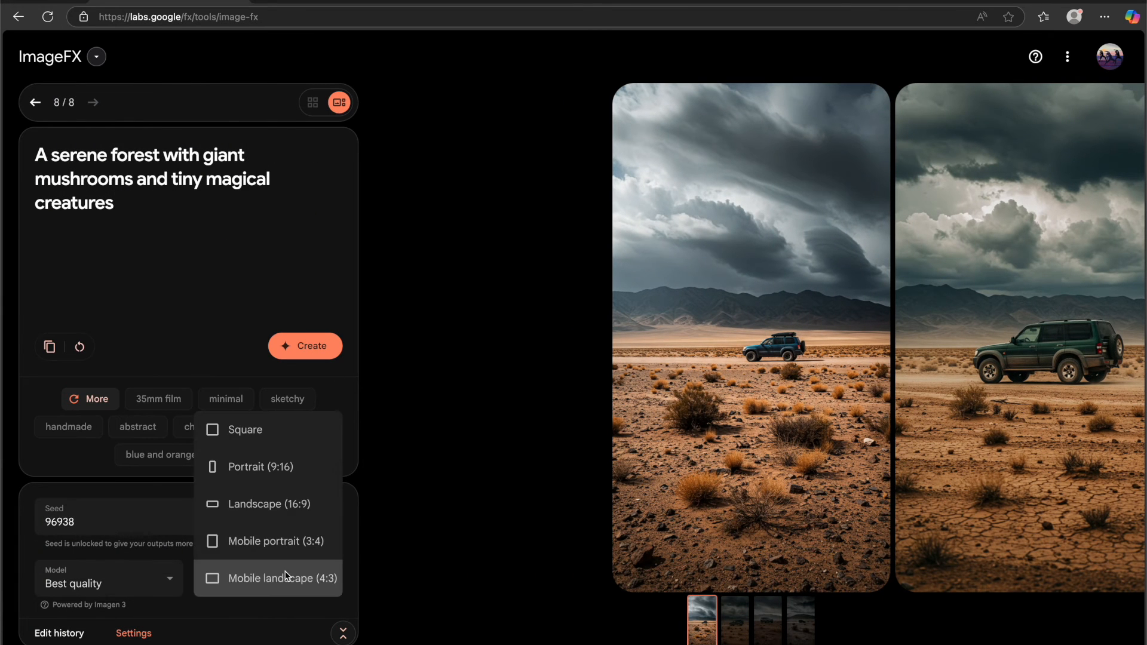
{"action": "left_click", "coordinate": [265, 431]}
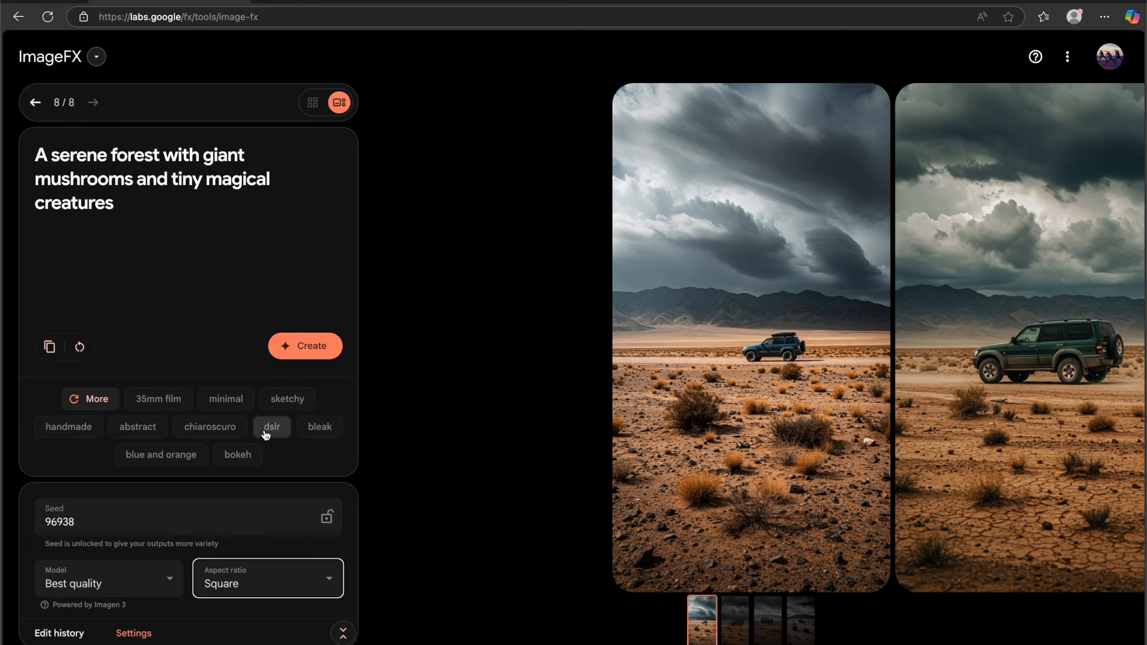
{"action": "left_click", "coordinate": [305, 346]}
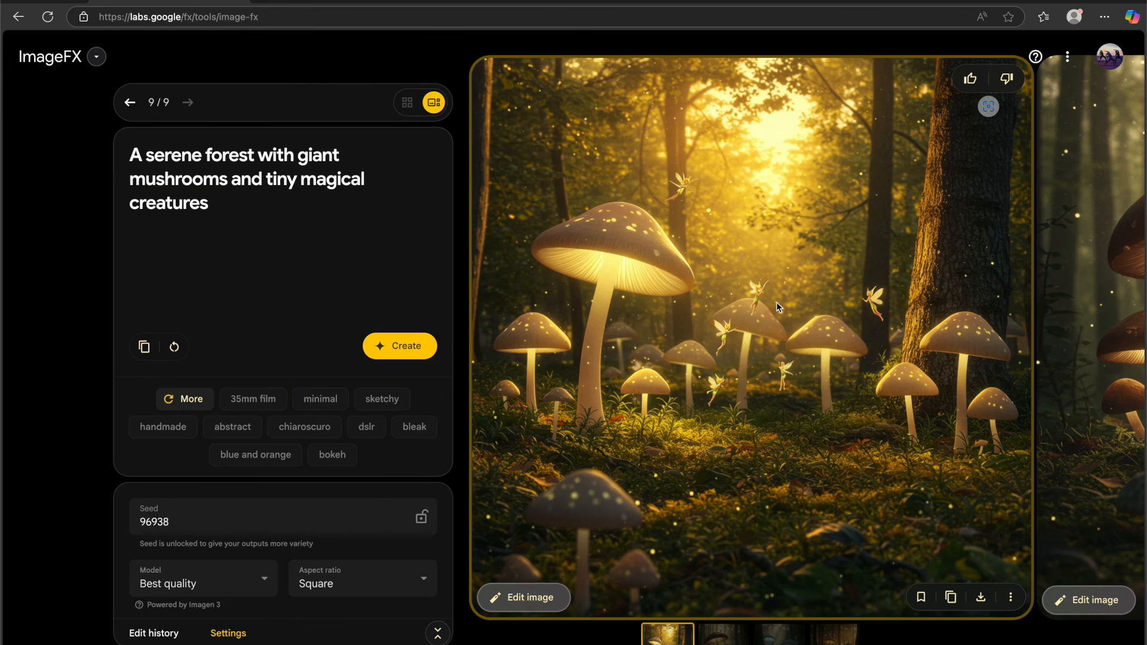
- Browse back and forth through the generated mushroom forest images, ending on the last one
{"action": "scroll", "coordinate": [776, 303], "scroll_direction": "right", "scroll_amount": 5}
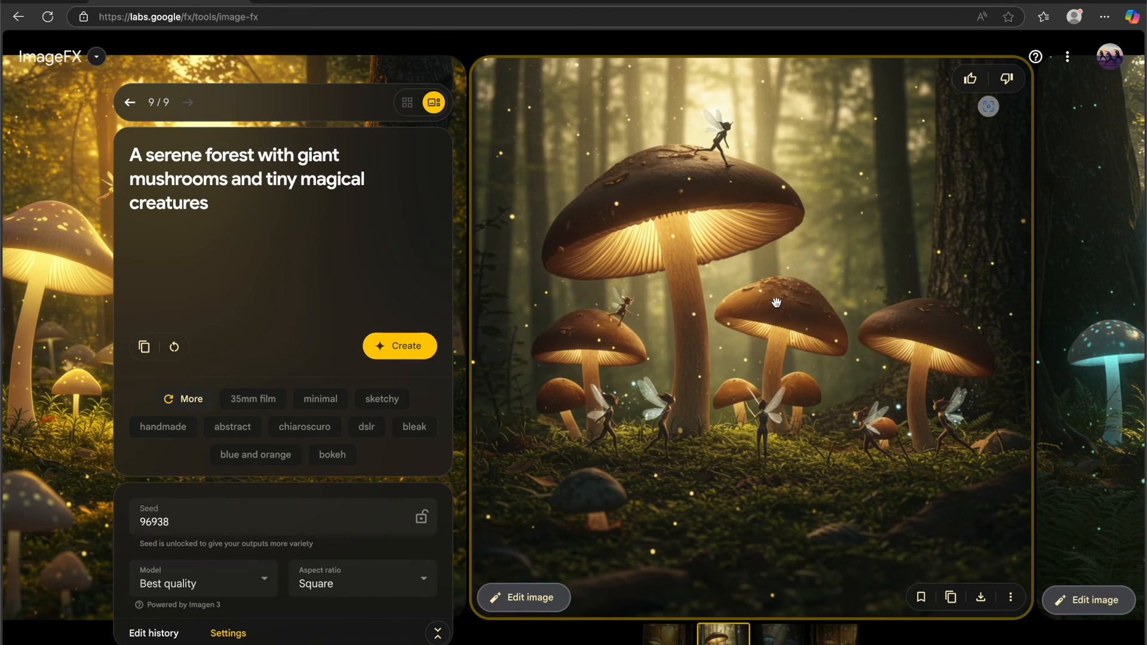
{"action": "scroll", "coordinate": [776, 302], "scroll_direction": "right", "scroll_amount": 5}
{"action": "scroll", "coordinate": [777, 303], "scroll_direction": "right", "scroll_amount": 5}
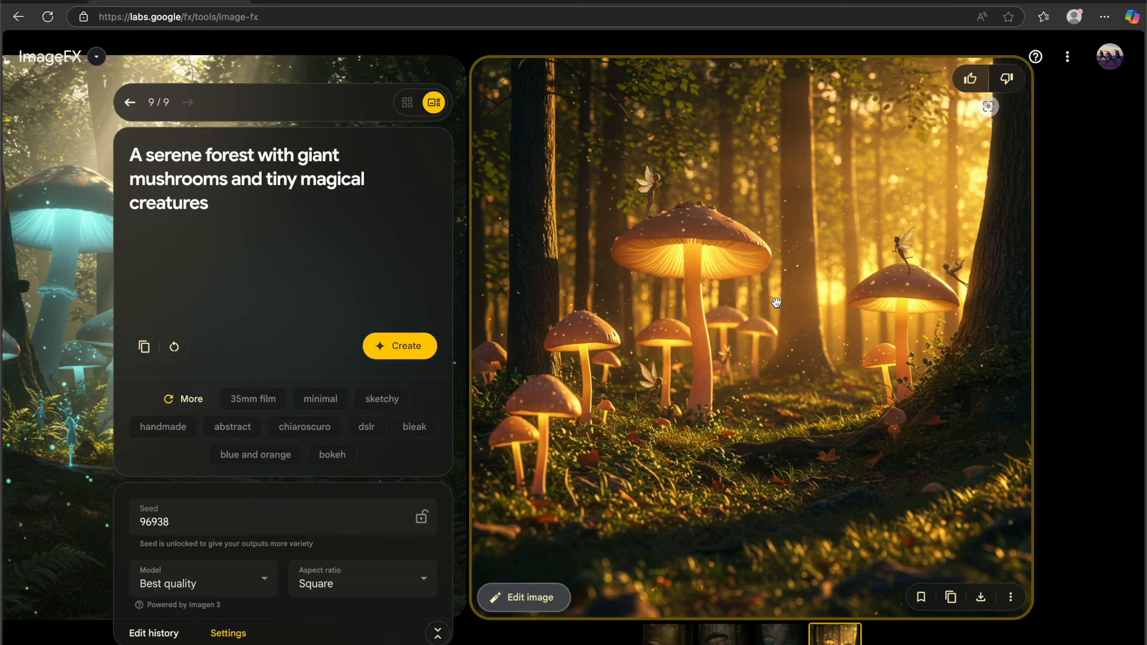
{"action": "scroll", "coordinate": [777, 303], "scroll_direction": "left", "scroll_amount": 10}
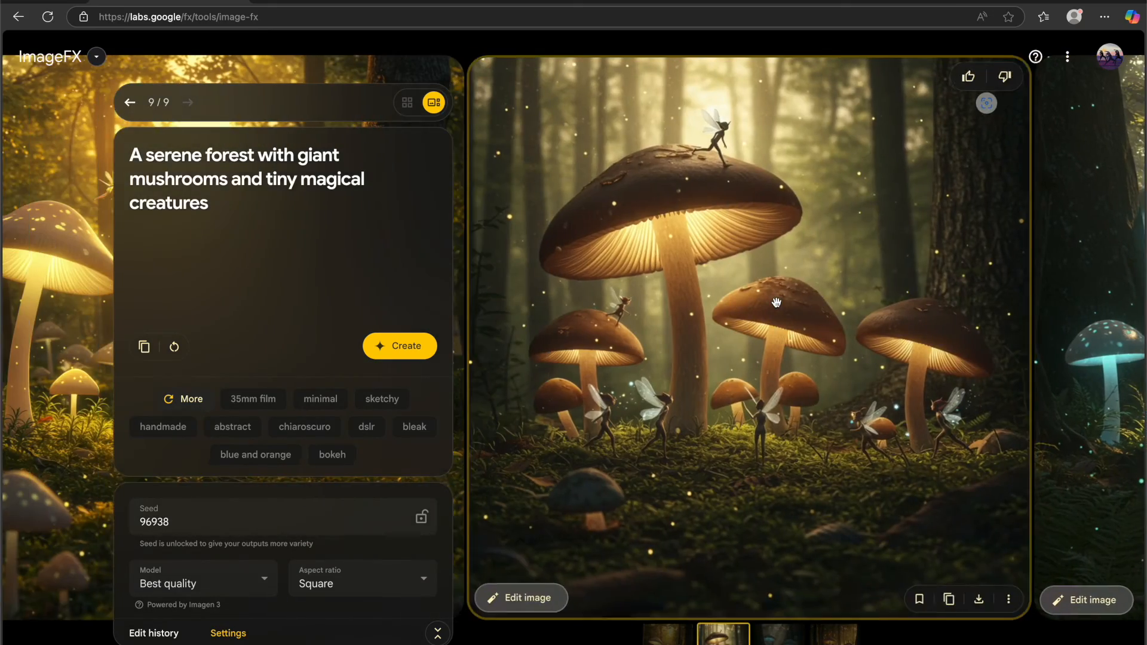
{"action": "scroll", "coordinate": [777, 303], "scroll_direction": "left", "scroll_amount": 5}
{"action": "scroll", "coordinate": [777, 303], "scroll_direction": "right", "scroll_amount": 15}
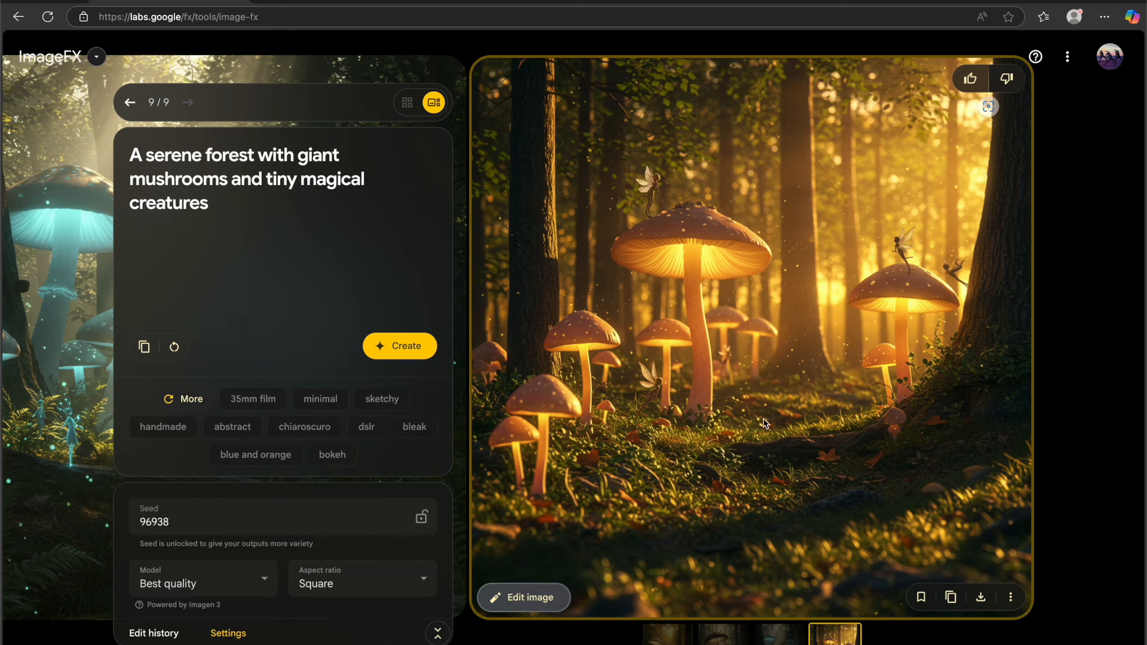
- Generate Landscape (16:9) images from a new prompt describing a futuristic 2025 villa in Jericho City, Palestine, emerging from a smartphone screen on a glass table
{"action": "left_click", "coordinate": [382, 579]}
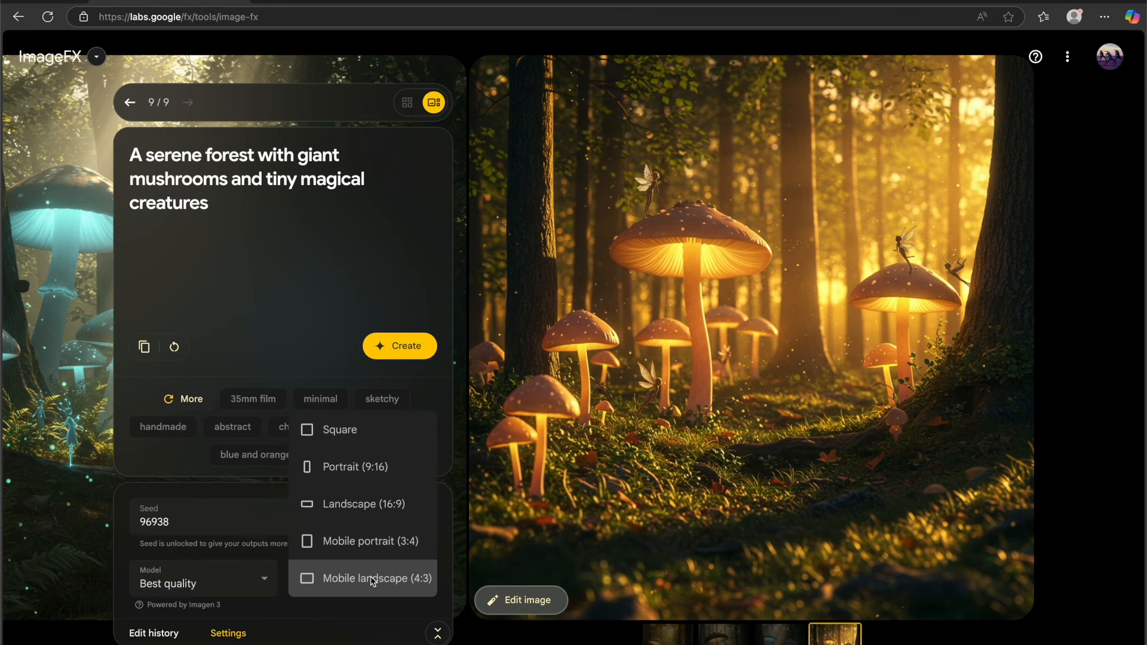
{"action": "left_click", "coordinate": [365, 504]}
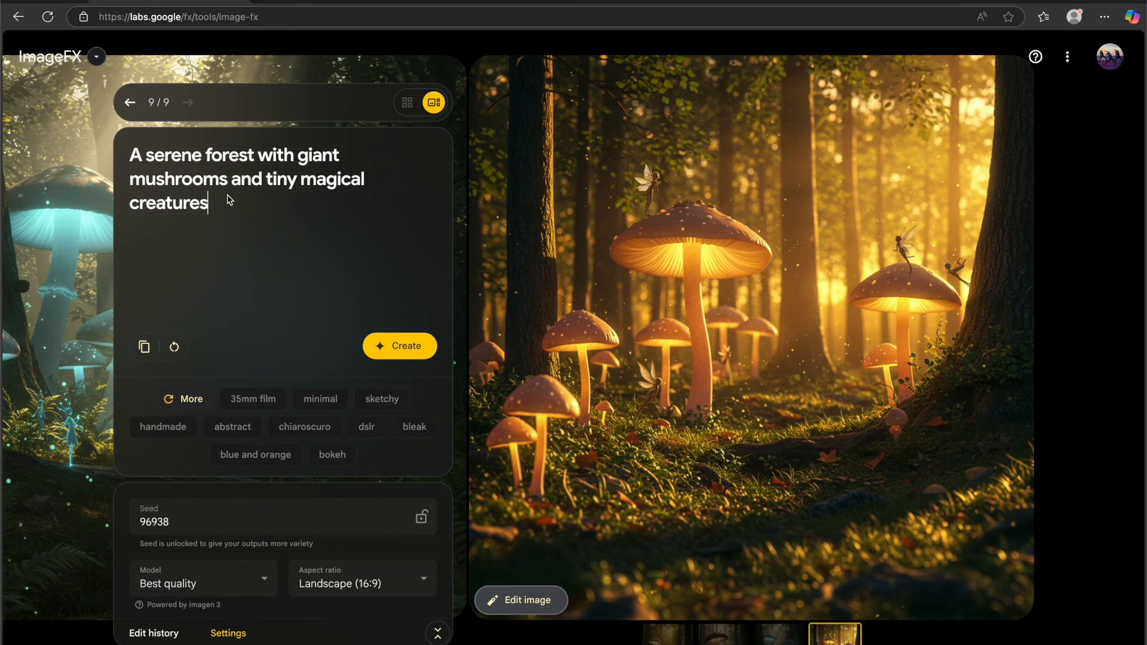
{"action": "left_click_drag", "start_coordinate": [249, 204], "coordinate": [118, 157]}
{"action": "type", "text": "A futuristic 2025 cutting-edge Villa in Jericho City, Palestine, bursting with vibrant greenery and sleek modern architecture, emerges from a gleaming silver-edged smartphone screen, lying on a polished black sleek glass table with subtle LED strip lighting underneath, reflecting the villa's angular lines and contemporary design, set against a blurred cityscape background with a warm golden hour glow, capturing the essence of luxury and innovation, with the smartphone's screen displaying a high-definition rendering of the villa's 3D model, complete with intricate details and textures, surrounded by subtle digital UI elements in a clean and minimalist aesthetic."}
{"action": "scroll", "coordinate": [273, 246], "scroll_direction": "up", "scroll_amount": 5}
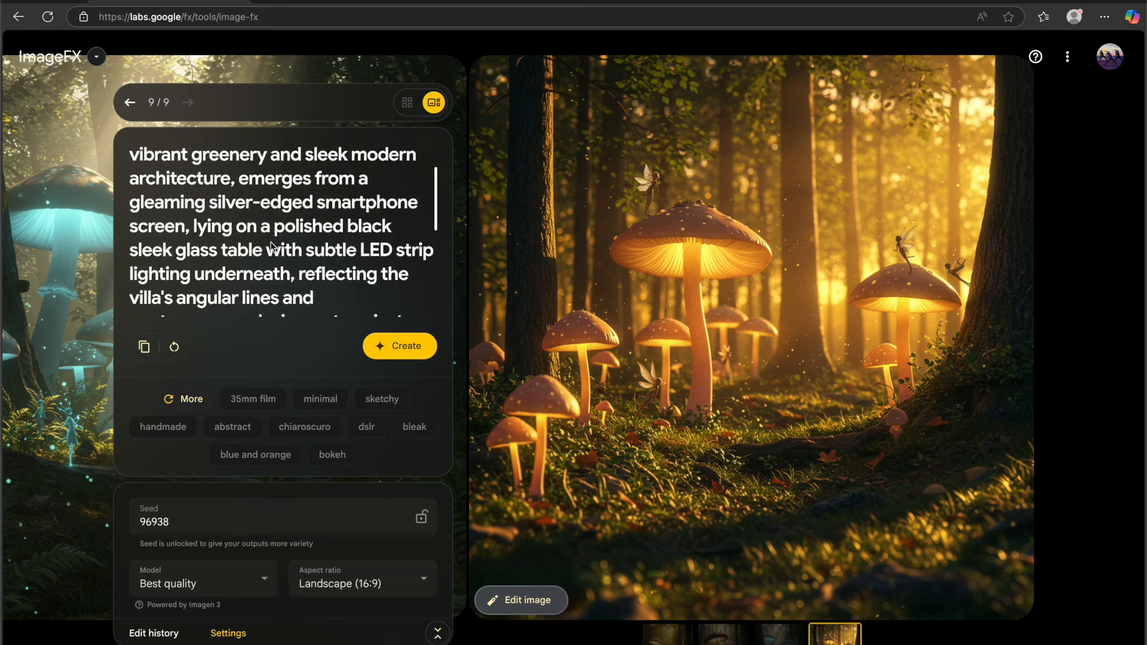
{"action": "scroll", "coordinate": [272, 245], "scroll_direction": "down", "scroll_amount": 5}
{"action": "scroll", "coordinate": [272, 245], "scroll_direction": "up", "scroll_amount": 5}
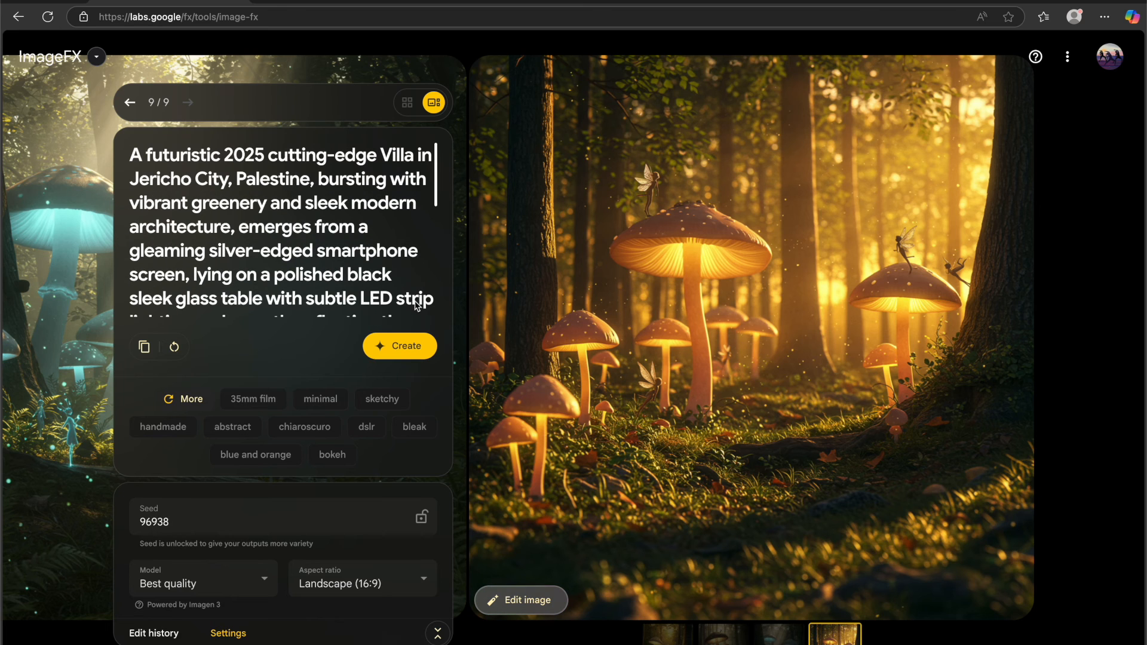
{"action": "left_click", "coordinate": [401, 352]}
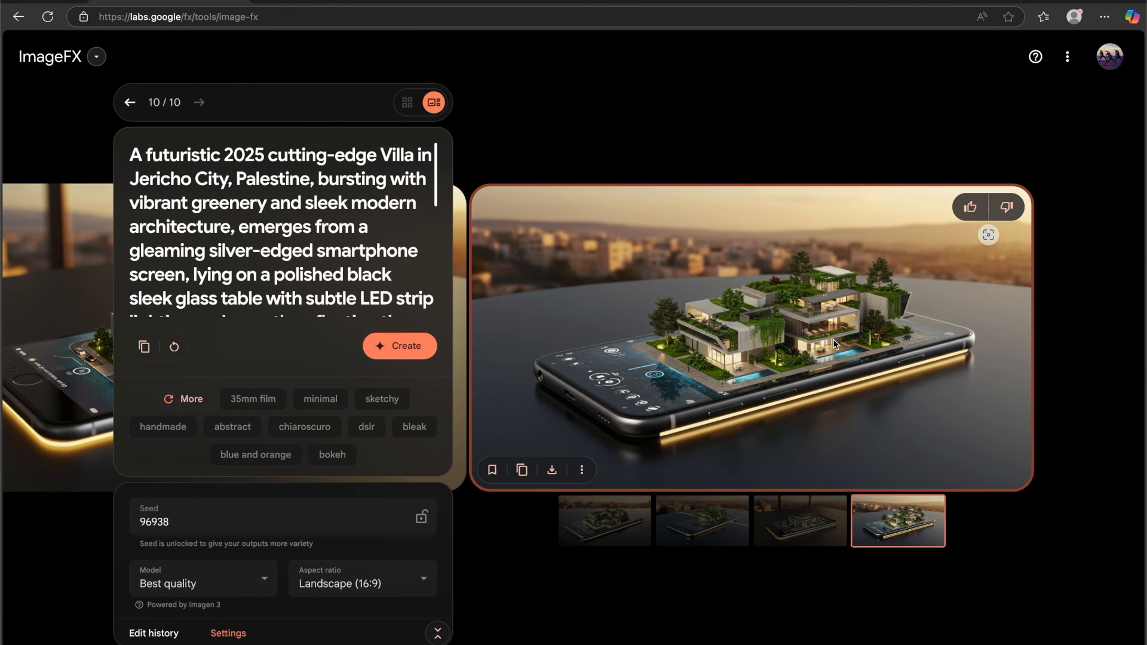
- Browse back and forth through the landscape villa images, ending on the first one
{"action": "key", "text": "Left"}
{"action": "key", "text": "Left"}
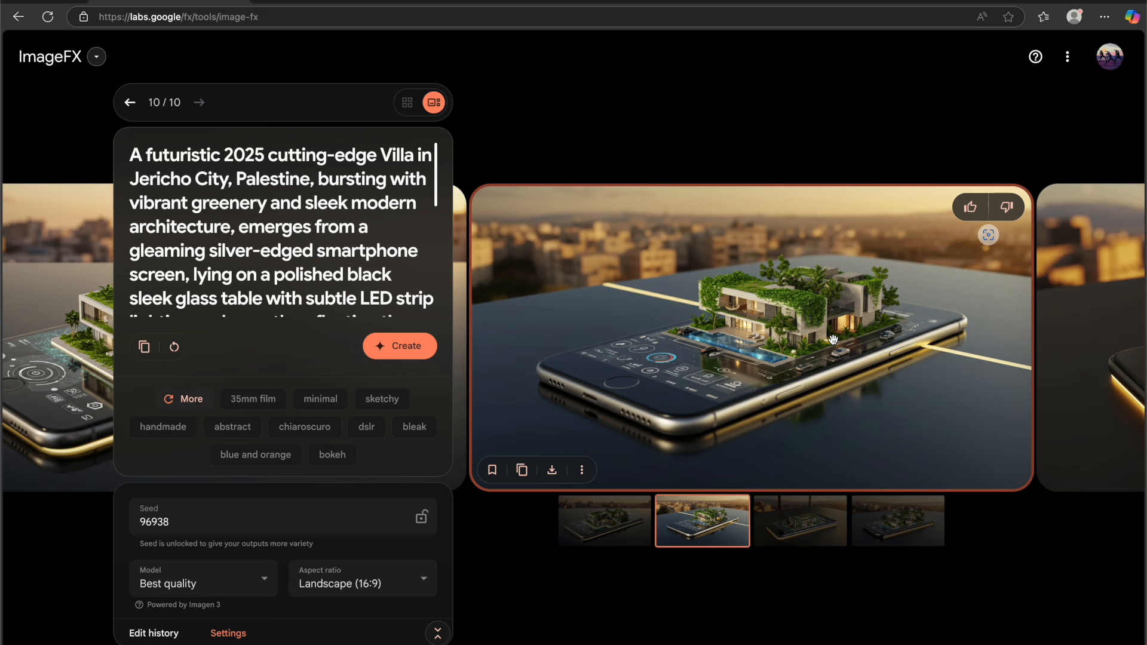
{"action": "key", "text": "Left"}
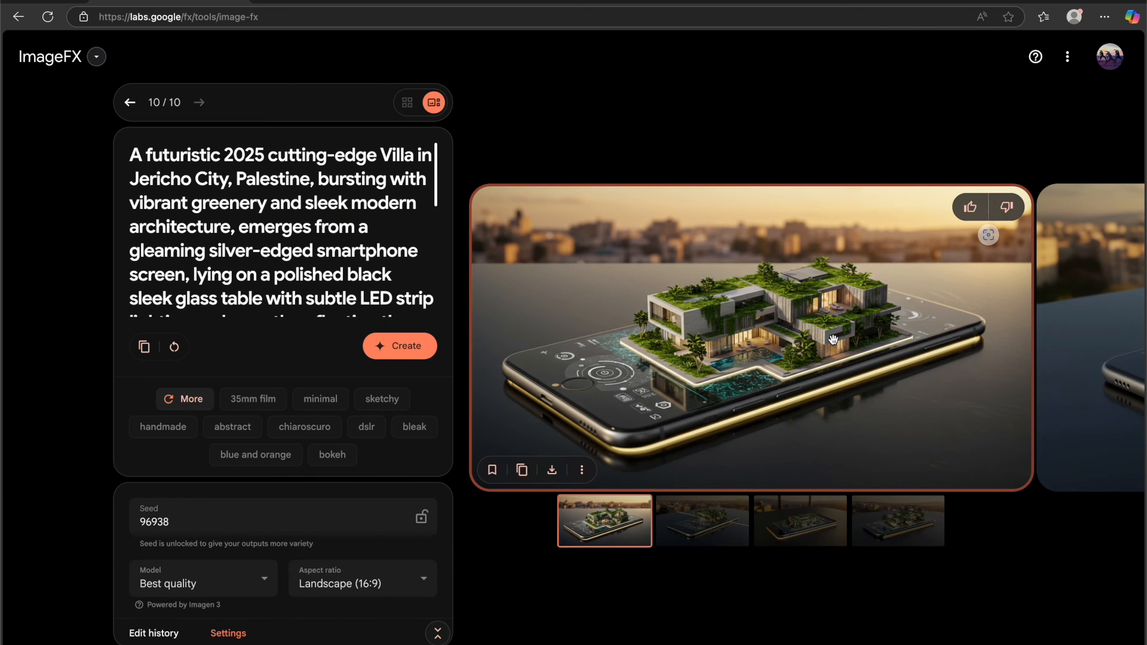
{"action": "key", "text": "Right"}
{"action": "key", "text": "Right"}
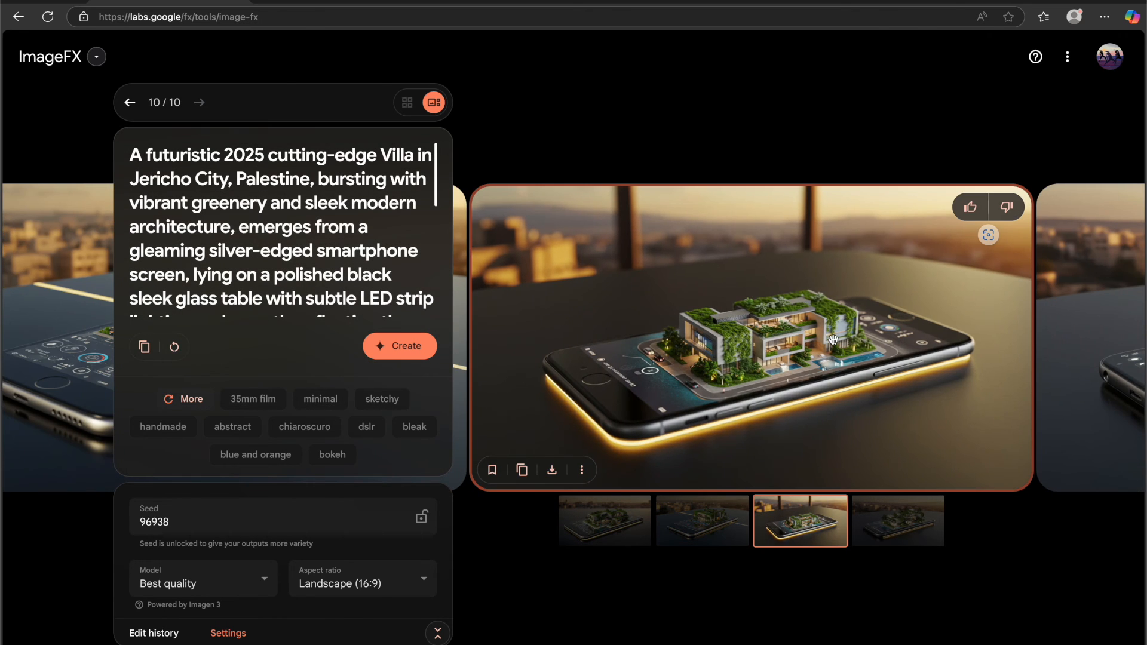
{"action": "key", "text": "Right"}
{"action": "key", "text": "Left"}
{"action": "key", "text": "Left"}
{"action": "key", "text": "Left"}
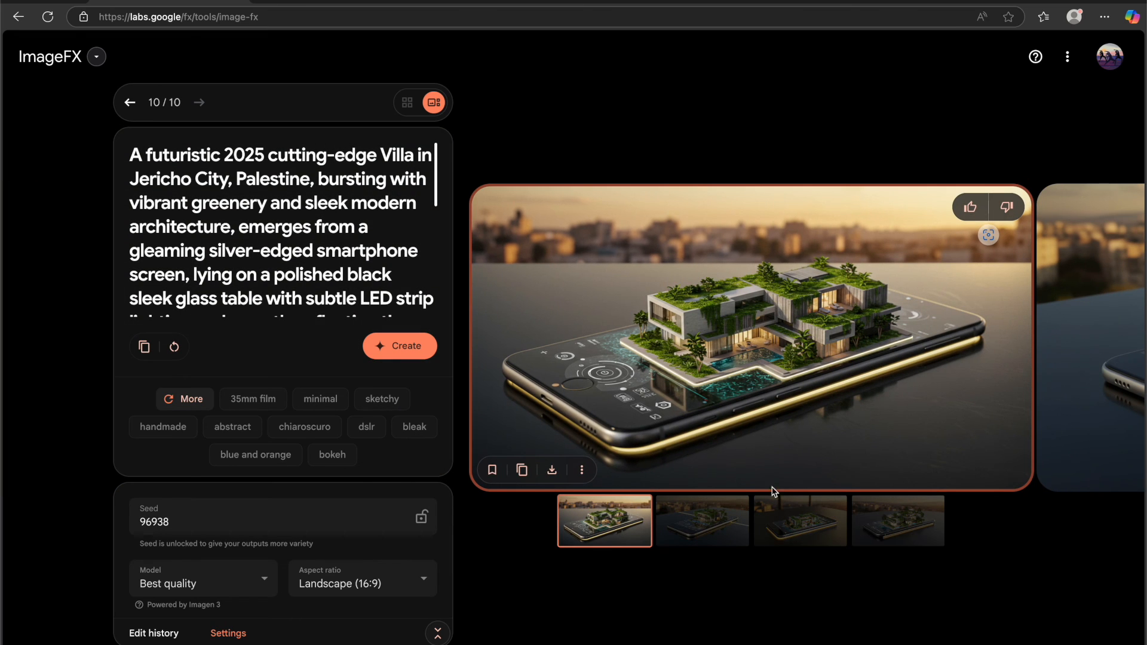
- Set the aspect ratio to Portrait (9:16) and generate the villa images again from the same prompt
{"action": "left_click", "coordinate": [418, 581]}
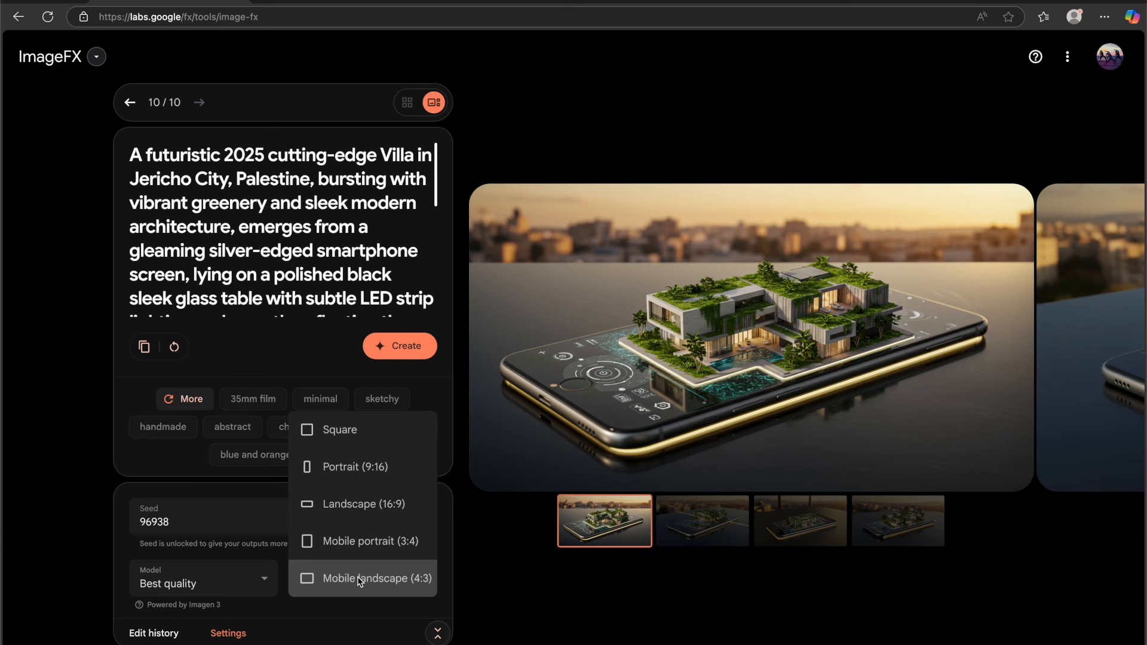
{"action": "left_click", "coordinate": [345, 466]}
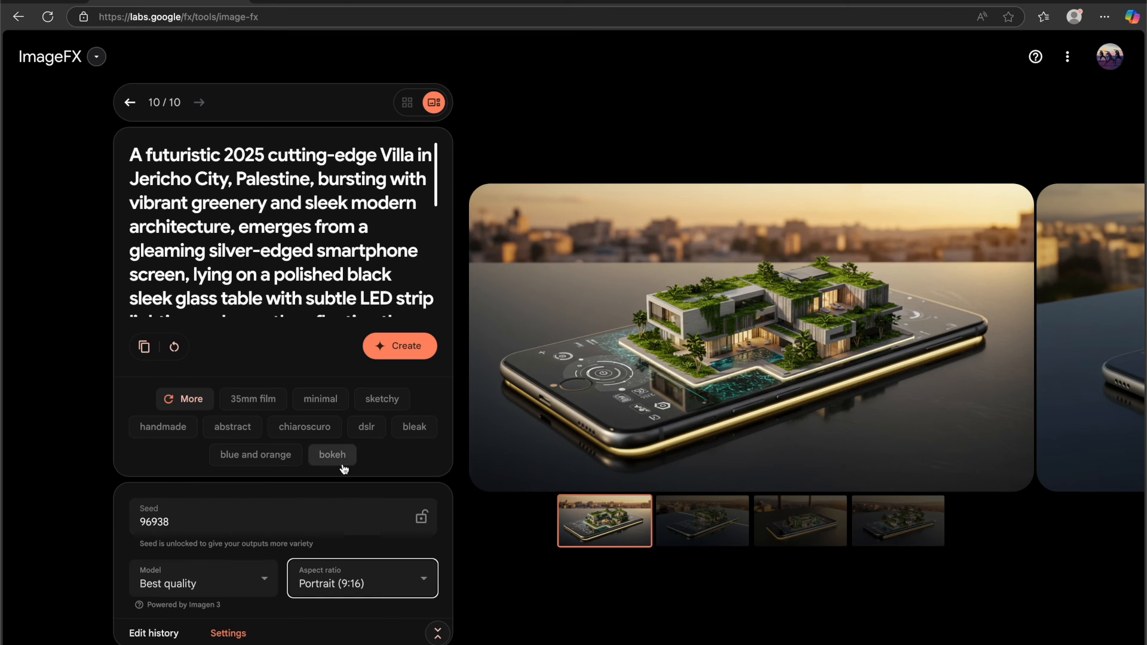
{"action": "left_click", "coordinate": [417, 357]}
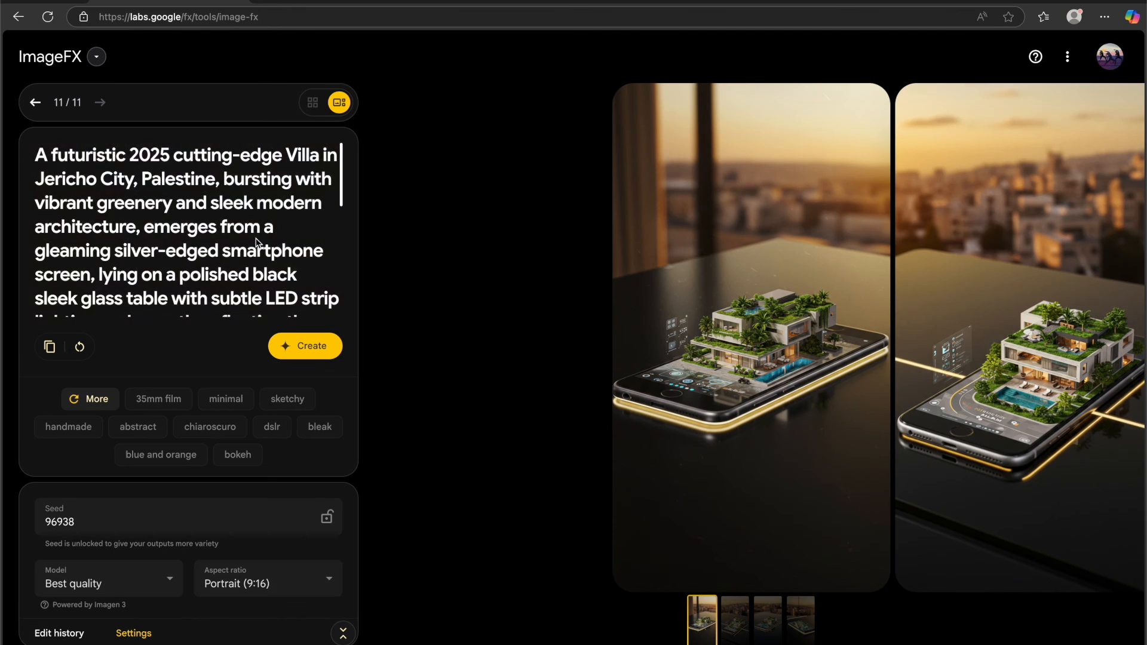
- Replace the villa prompt with the copied description of the futuristic, anthropomorphic ninja cat, Meloncat, and generate images
{"action": "left_click", "coordinate": [258, 242]}
{"action": "key", "text": "ctrl+a"}
{"action": "key", "text": "ctrl+v"}
{"action": "scroll", "coordinate": [193, 225], "scroll_direction": "up", "scroll_amount": 5}
{"action": "scroll", "coordinate": [192, 225], "scroll_direction": "down", "scroll_amount": 5}
{"action": "left_click", "coordinate": [303, 358]}
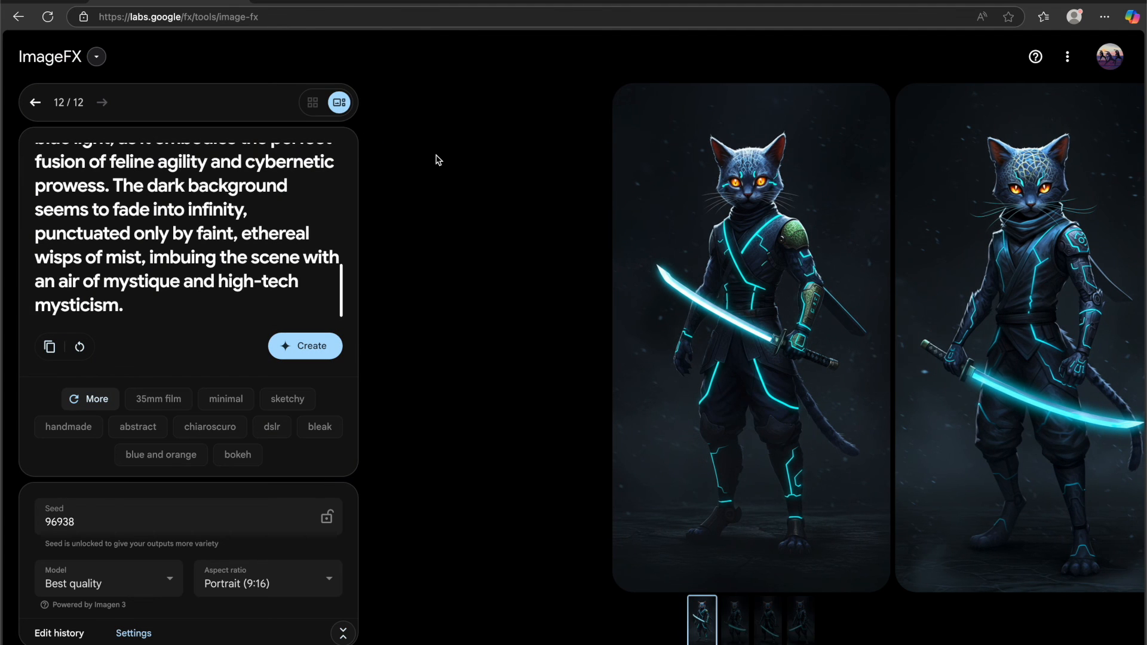
- Look back and forth through the generated ninja cat images, then view the beginning of the prompt text
{"action": "mouse_move", "coordinate": [735, 267]}
{"action": "scroll", "coordinate": [735, 266], "scroll_direction": "right", "scroll_amount": 3}
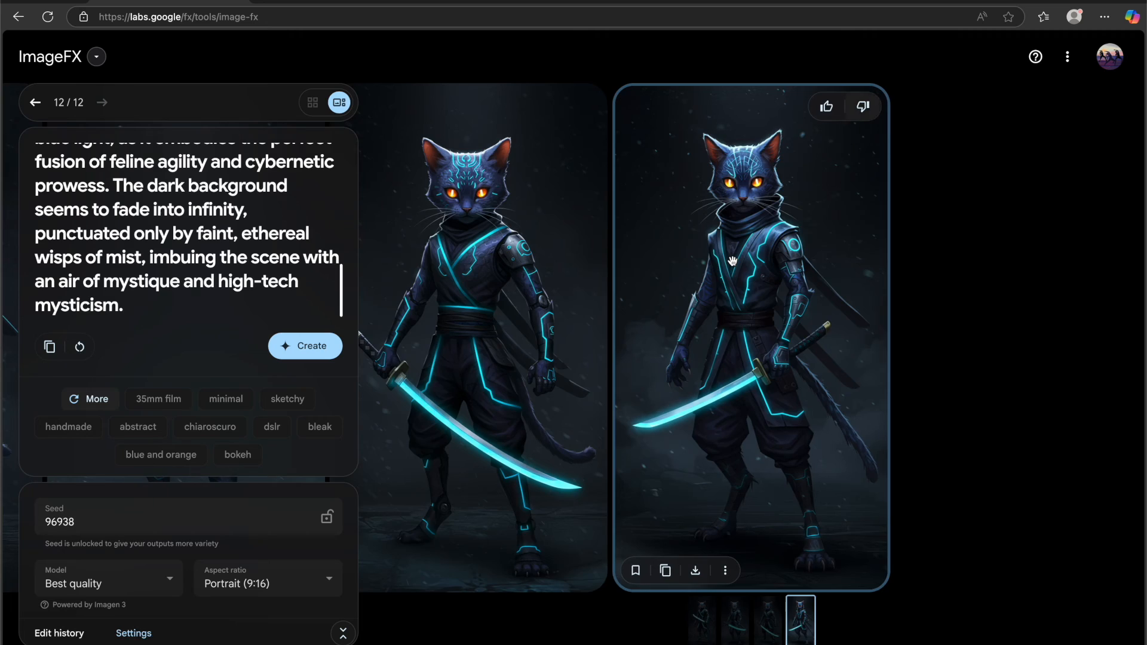
{"action": "scroll", "coordinate": [732, 261], "scroll_direction": "left", "scroll_amount": 3}
{"action": "scroll", "coordinate": [732, 261], "scroll_direction": "right", "scroll_amount": 3}
{"action": "scroll", "coordinate": [732, 261], "scroll_direction": "left", "scroll_amount": 2}
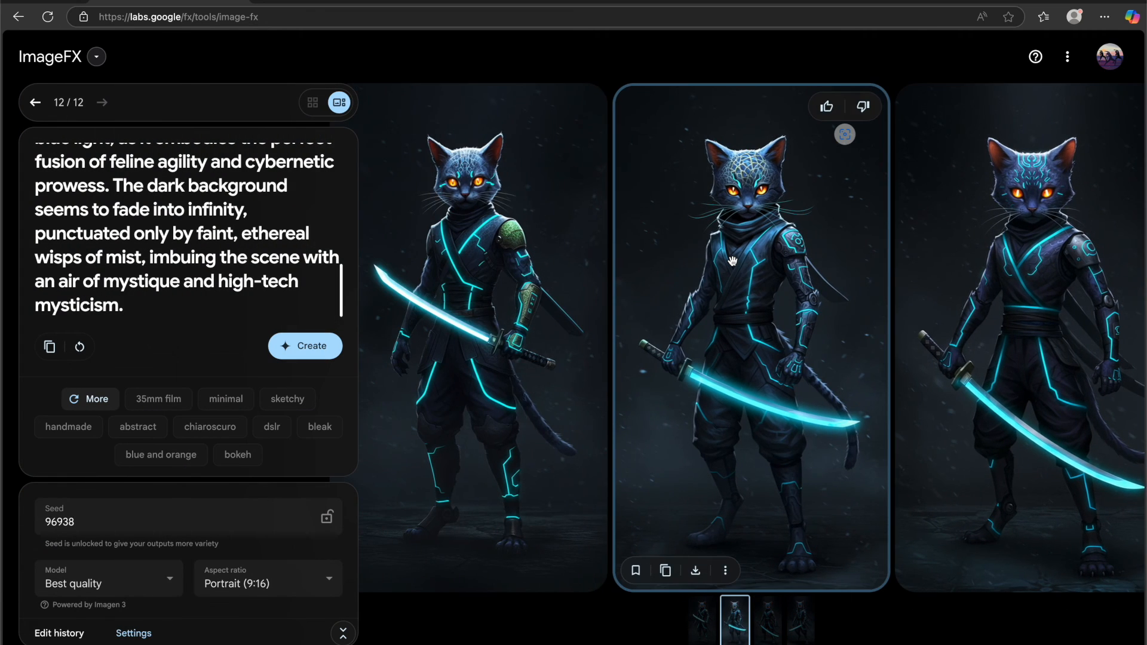
{"action": "scroll", "coordinate": [732, 261], "scroll_direction": "left", "scroll_amount": 1}
{"action": "scroll", "coordinate": [732, 261], "scroll_direction": "right", "scroll_amount": 3}
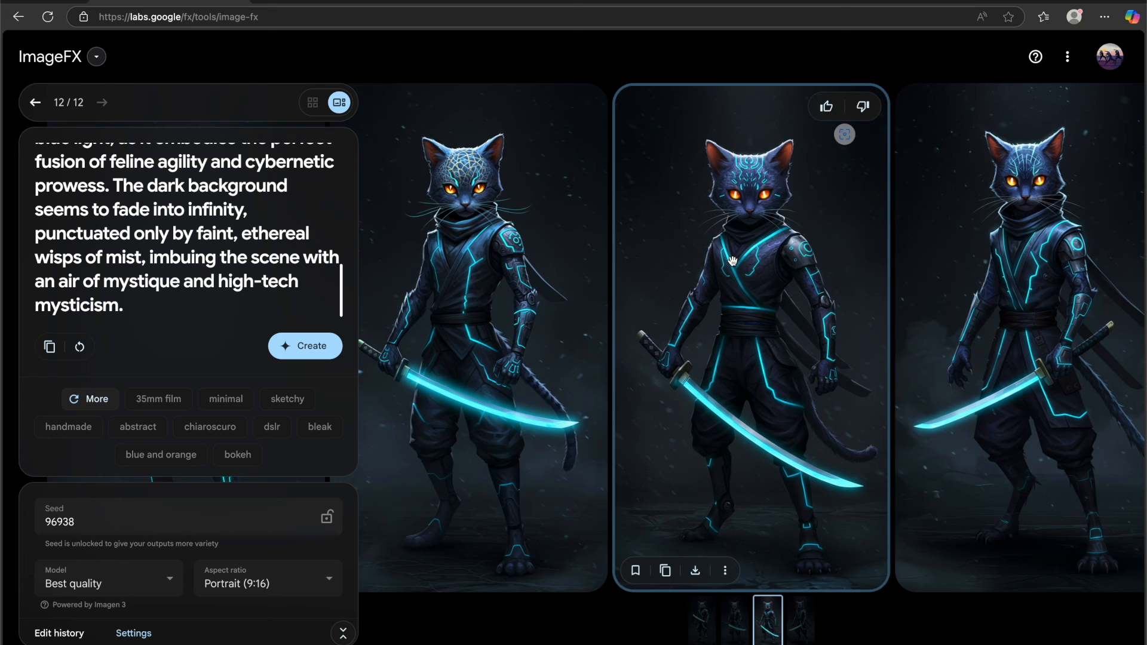
{"action": "scroll", "coordinate": [732, 261], "scroll_direction": "left", "scroll_amount": 2}
{"action": "scroll", "coordinate": [732, 261], "scroll_direction": "left", "scroll_amount": 1}
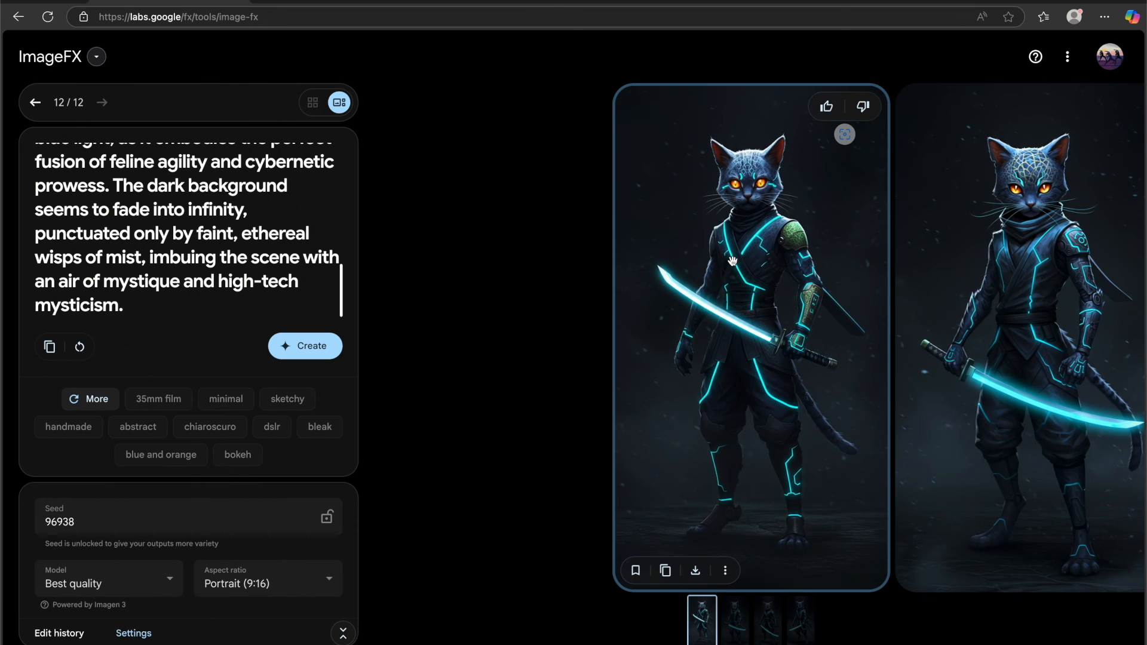
{"action": "scroll", "coordinate": [732, 261], "scroll_direction": "right", "scroll_amount": 2}
{"action": "scroll", "coordinate": [732, 261], "scroll_direction": "right", "scroll_amount": 1}
{"action": "scroll", "coordinate": [732, 261], "scroll_direction": "left", "scroll_amount": 3}
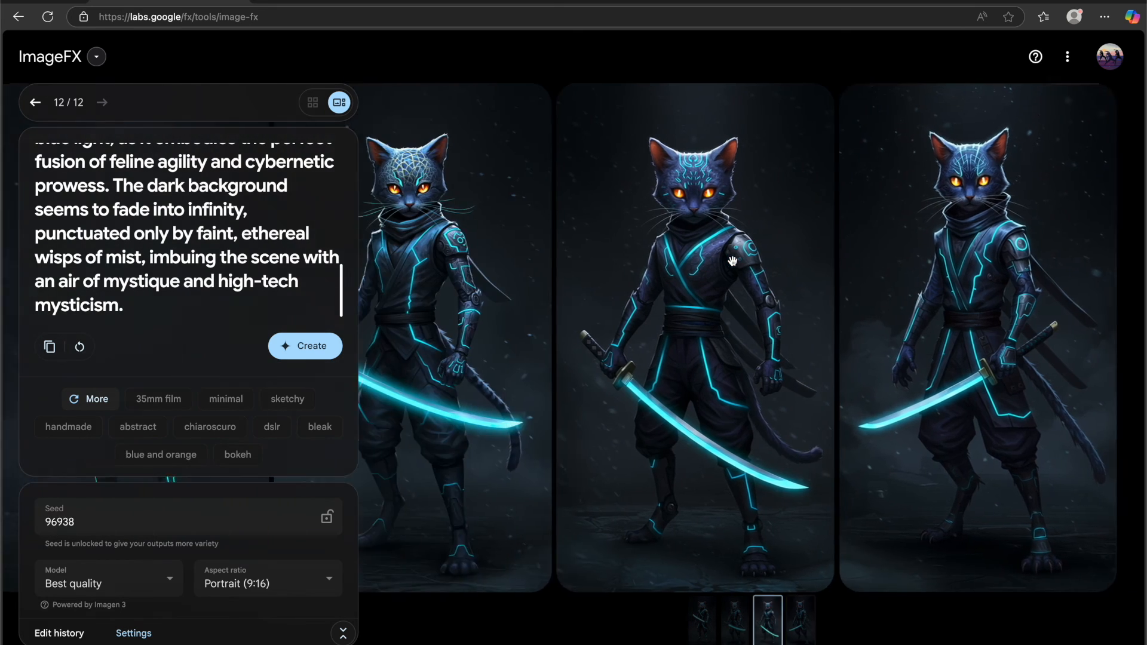
{"action": "scroll", "coordinate": [732, 261], "scroll_direction": "right", "scroll_amount": 1}
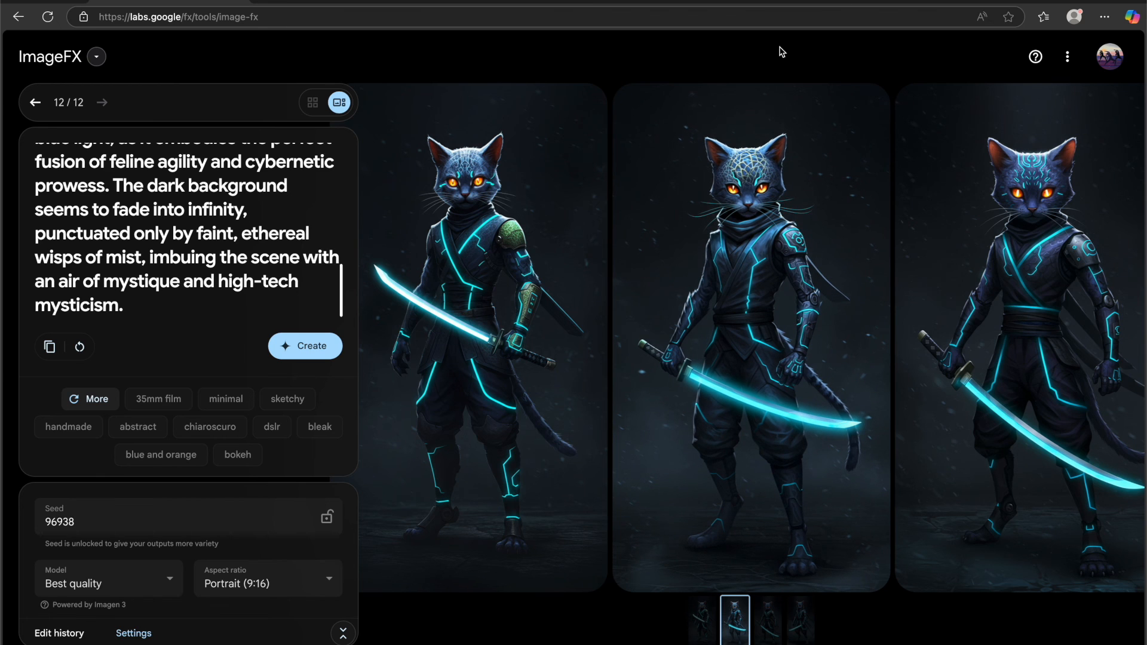
{"action": "scroll", "coordinate": [226, 242], "scroll_direction": "up", "scroll_amount": 10}
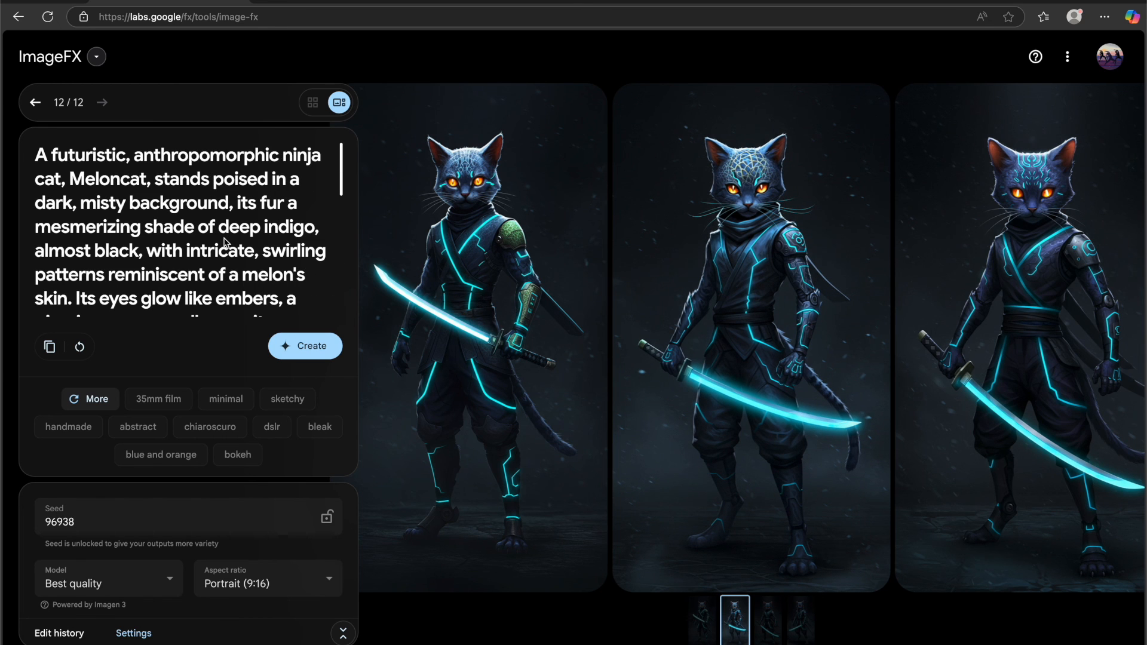